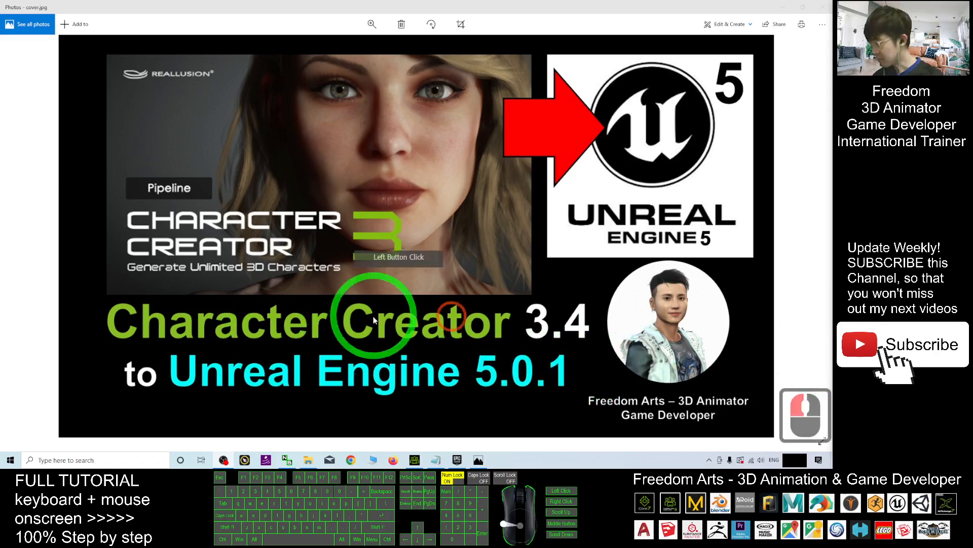
Switch to Character Creator 3 and examine the female avatar's face, clothing and full body from several angles
{"action": "left_click", "coordinate": [414, 460]}
{"action": "left_click", "coordinate": [407, 270]}
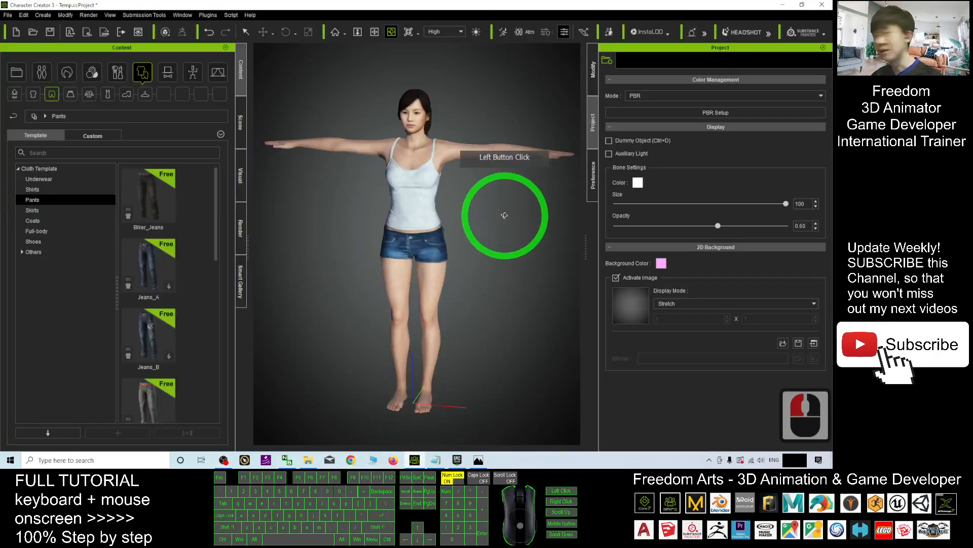
{"action": "scroll", "coordinate": [518, 196], "scroll_direction": "up", "scroll_amount": 6}
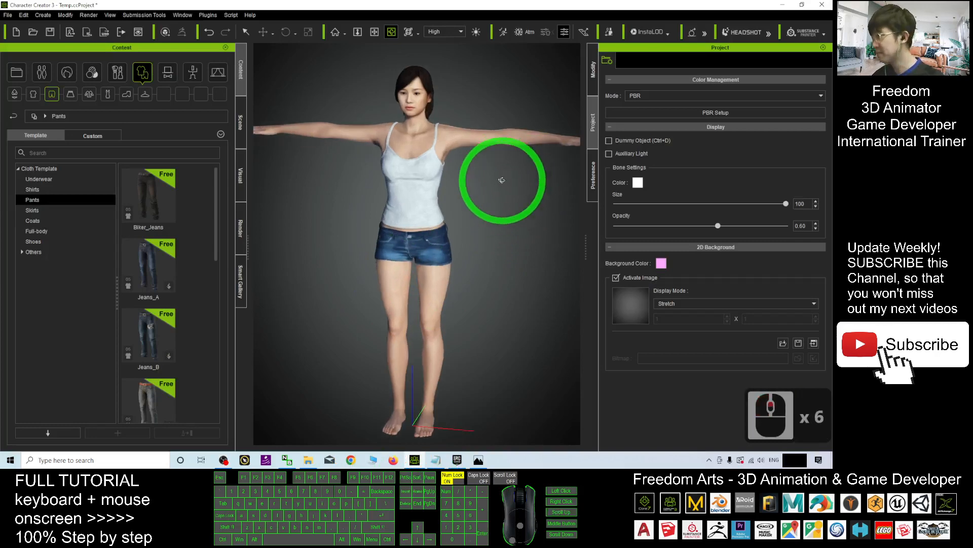
{"action": "scroll", "coordinate": [504, 180], "scroll_direction": "up", "scroll_amount": 6}
{"action": "key", "text": "x"}
{"action": "left_click_drag", "start_coordinate": [511, 182], "coordinate": [524, 242]}
{"action": "key", "text": "c"}
{"action": "left_click_drag", "start_coordinate": [406, 268], "coordinate": [326, 211]}
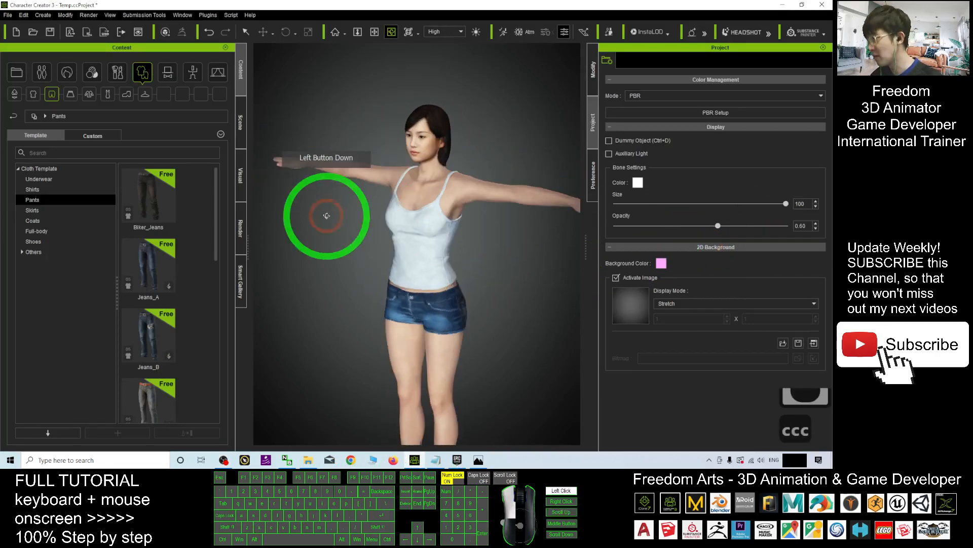
{"action": "scroll", "coordinate": [541, 169], "scroll_direction": "up", "scroll_amount": 13}
{"action": "left_click_drag", "start_coordinate": [541, 169], "coordinate": [503, 225]}
{"action": "scroll", "coordinate": [503, 226], "scroll_direction": "down", "scroll_amount": 16}
{"action": "left_click_drag", "start_coordinate": [435, 311], "coordinate": [456, 191]}
{"action": "scroll", "coordinate": [456, 191], "scroll_direction": "down", "scroll_amount": 4}
{"action": "scroll", "coordinate": [456, 191], "scroll_direction": "down", "scroll_amount": 2}
{"action": "key", "text": "c"}
{"action": "left_click_drag", "start_coordinate": [441, 226], "coordinate": [508, 228]}
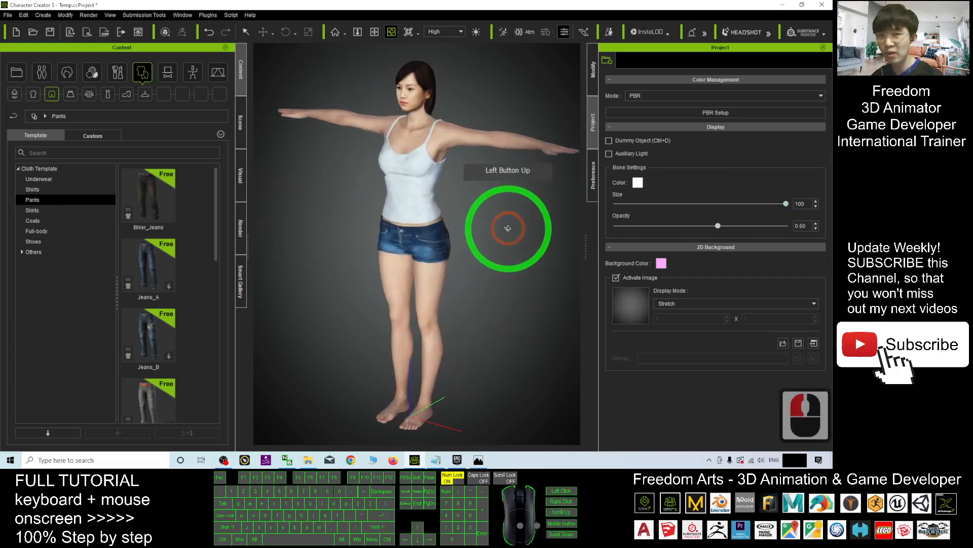
Clear the open windows off the desktop and create a new desktop folder named AsianGirl01
{"action": "left_click", "coordinate": [784, 4]}
{"action": "left_click", "coordinate": [796, 15]}
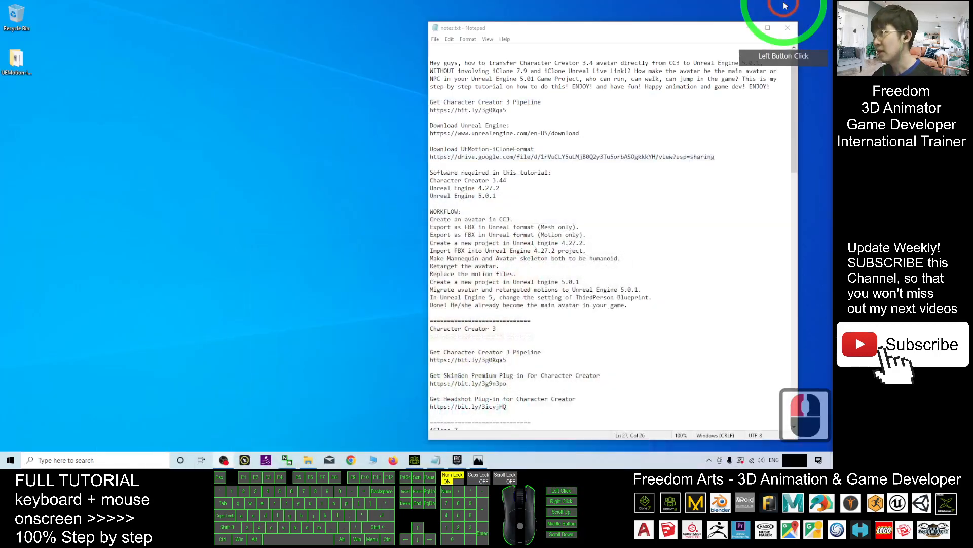
{"action": "left_click", "coordinate": [750, 28]}
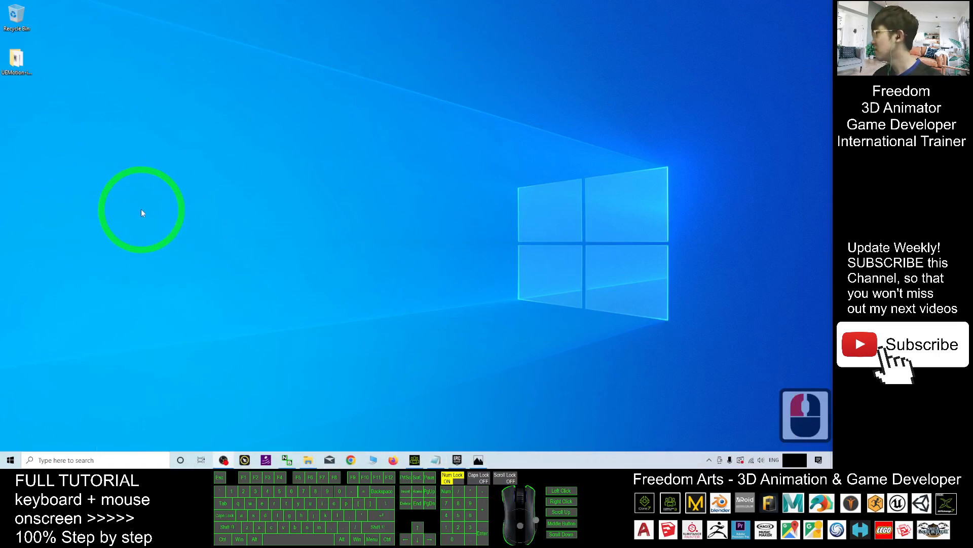
{"action": "right_click", "coordinate": [124, 217]}
{"action": "left_click", "coordinate": [144, 301]}
{"action": "left_click", "coordinate": [262, 303]}
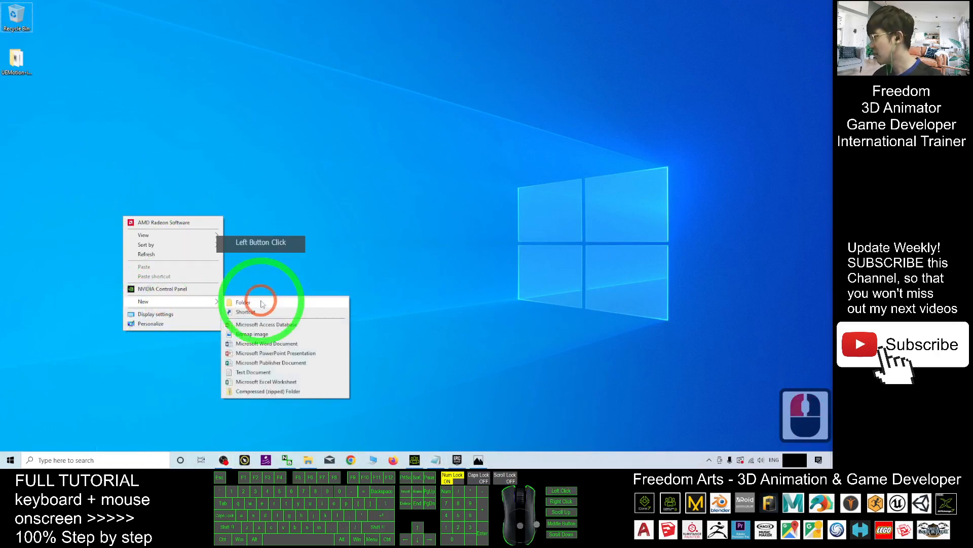
{"action": "type", "text": "A"}
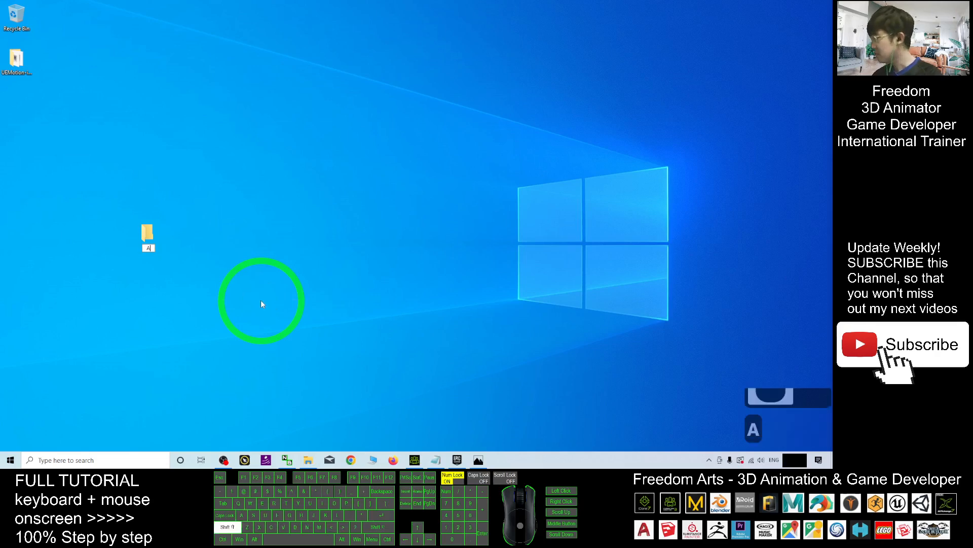
{"action": "type", "text": "sianGirl"}
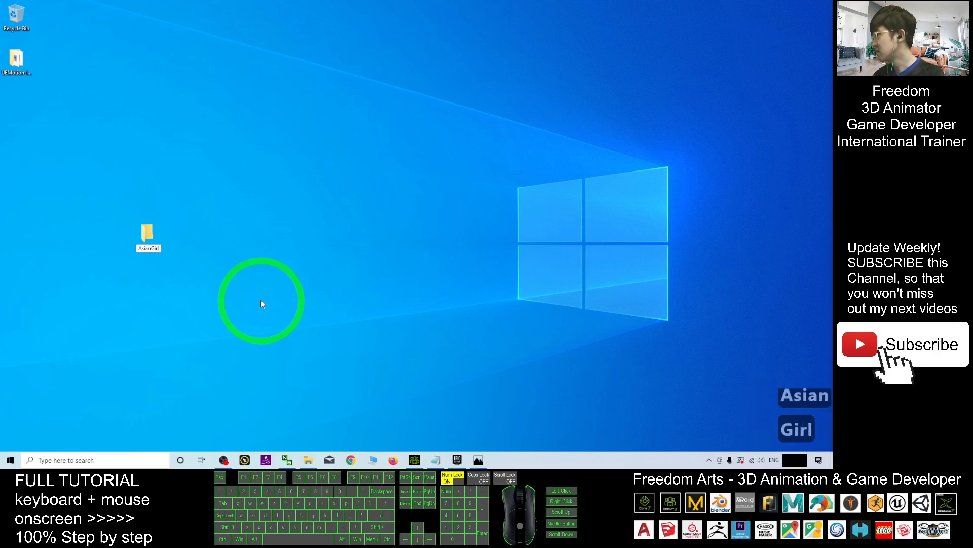
{"action": "type", "text": "01"}
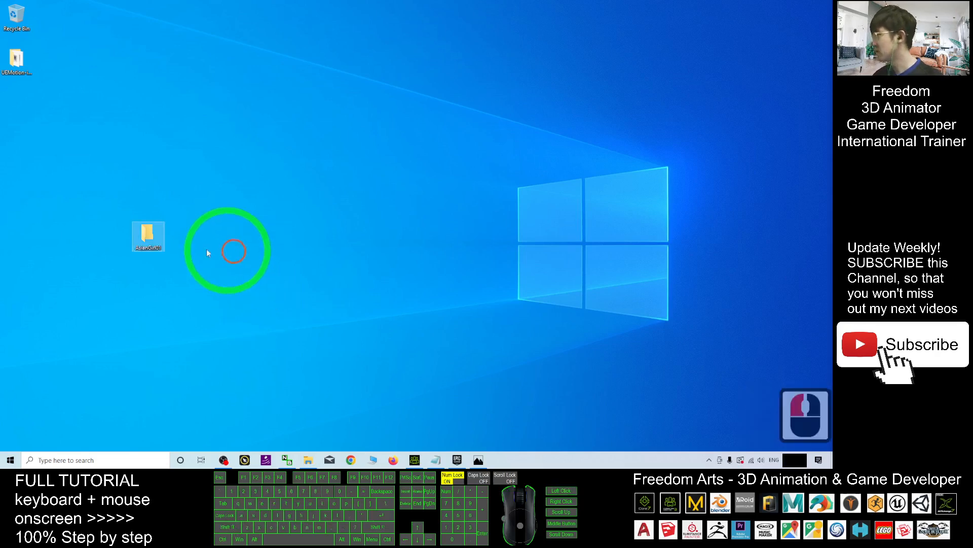
Reposition the AsianGirl01 folder on the desktop, open it and move its window aside
{"action": "left_click", "coordinate": [150, 234]}
{"action": "left_click_drag", "start_coordinate": [151, 236], "coordinate": [116, 190]}
{"action": "double_click", "coordinate": [115, 190]}
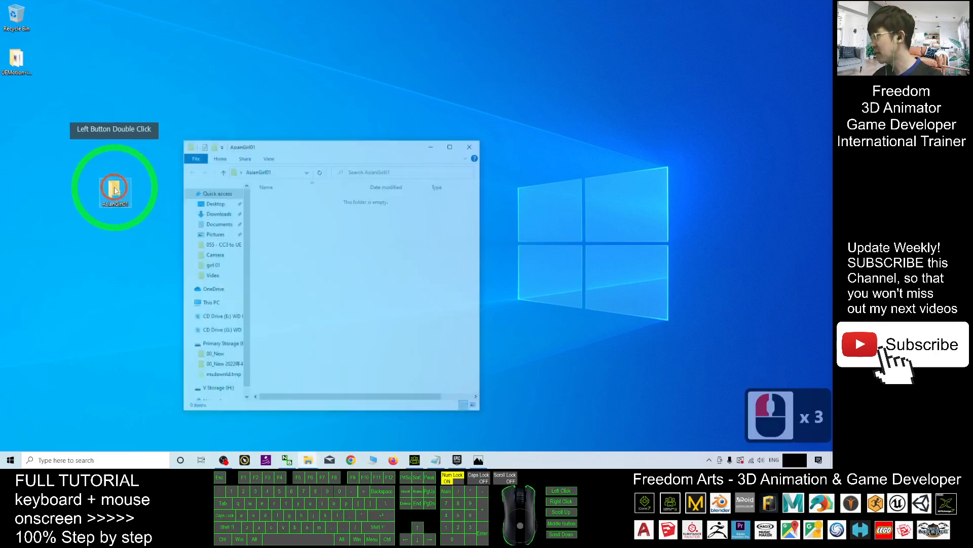
{"action": "left_click_drag", "start_coordinate": [304, 147], "coordinate": [224, 120]}
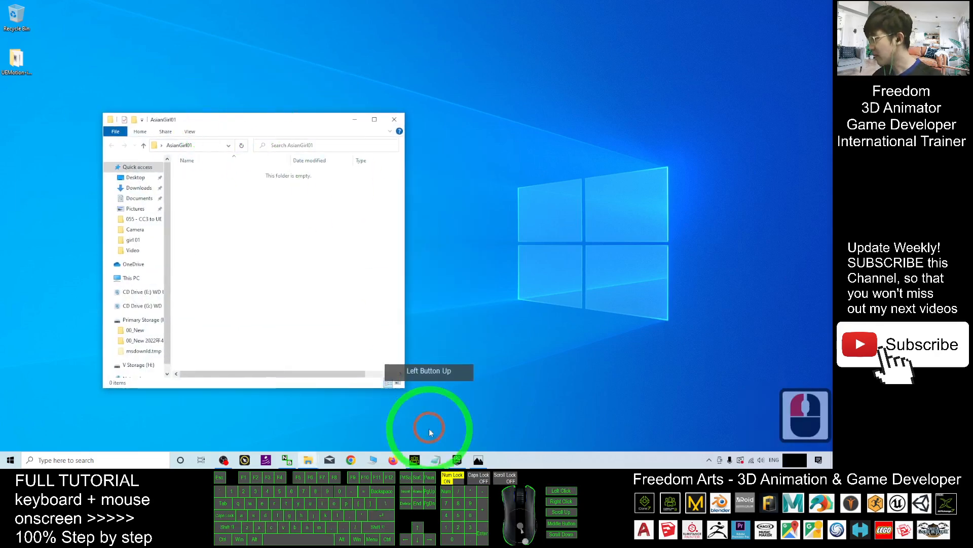
Bring Character Creator 3 back beside the folder window and start an FBX export of the clothed character
{"action": "left_click", "coordinate": [414, 460]}
{"action": "left_click_drag", "start_coordinate": [493, 9], "coordinate": [620, 46]}
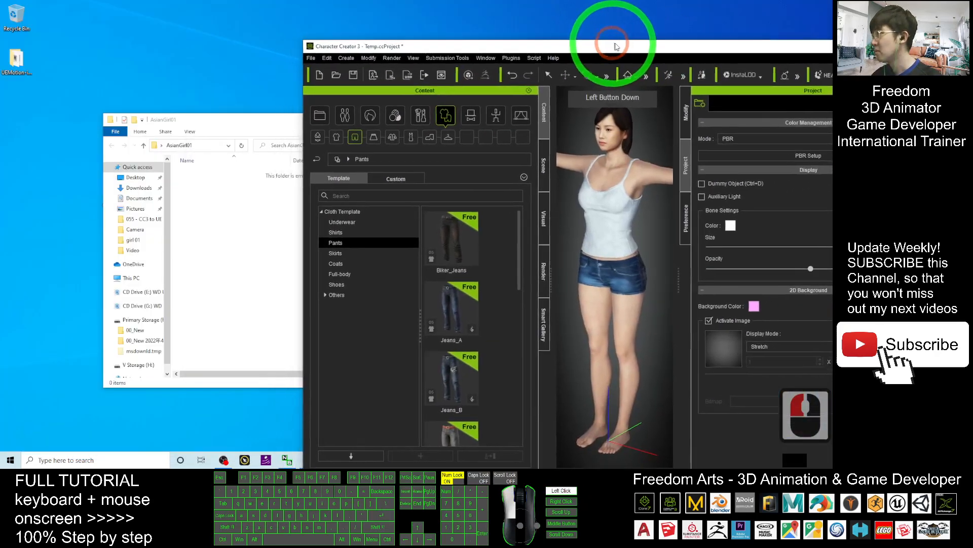
{"action": "left_click", "coordinate": [319, 59]}
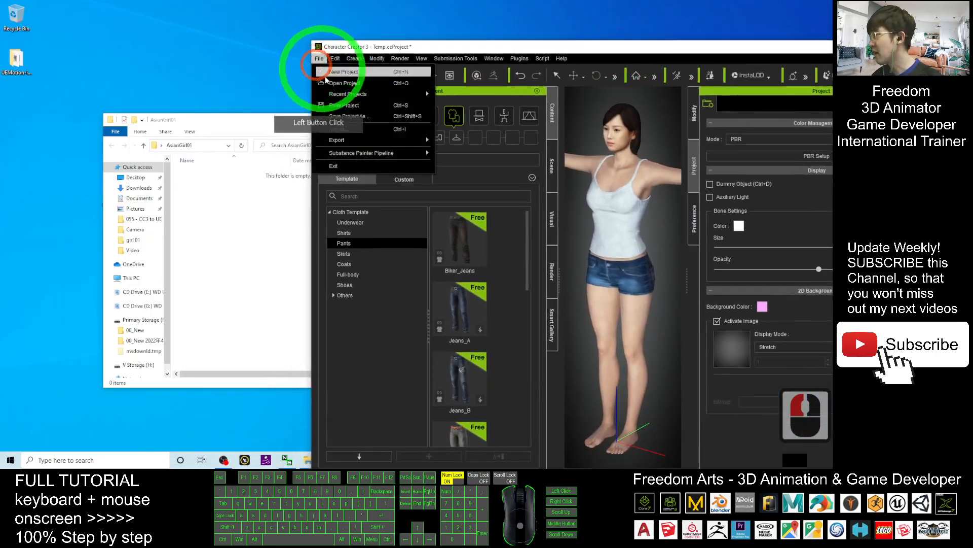
{"action": "left_click", "coordinate": [339, 141]}
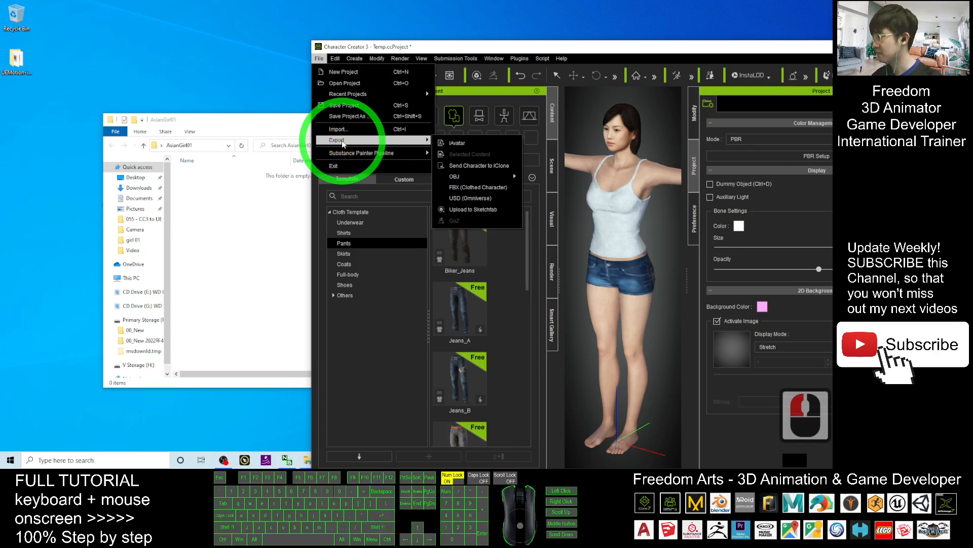
{"action": "left_click", "coordinate": [478, 188]}
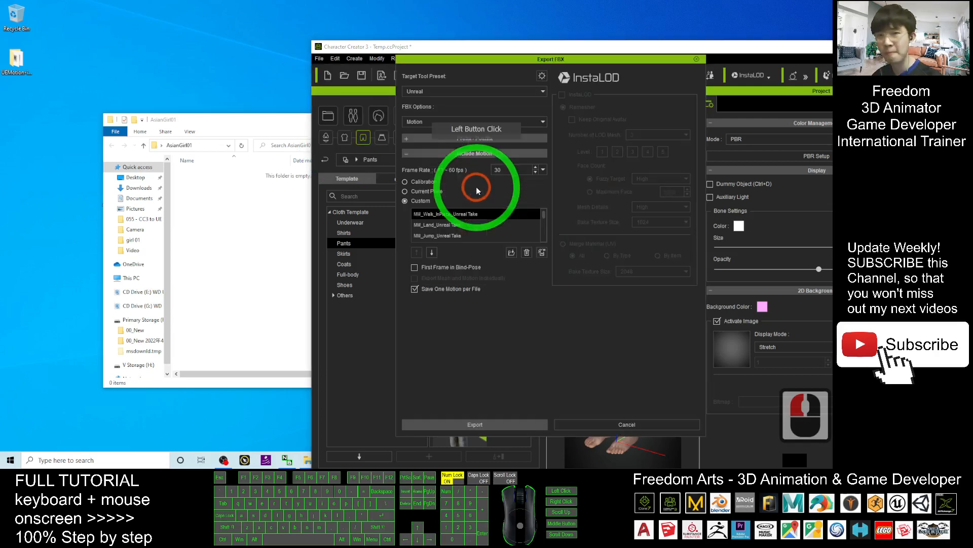
Configure the FBX export with the Unreal target preset, the Mesh option and embedded textures
{"action": "left_click", "coordinate": [490, 90]}
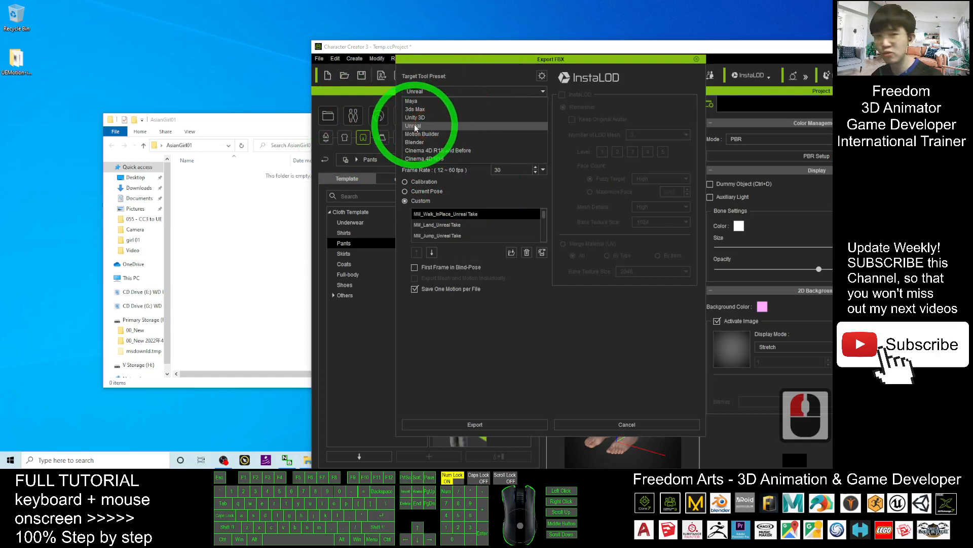
{"action": "left_click", "coordinate": [414, 127]}
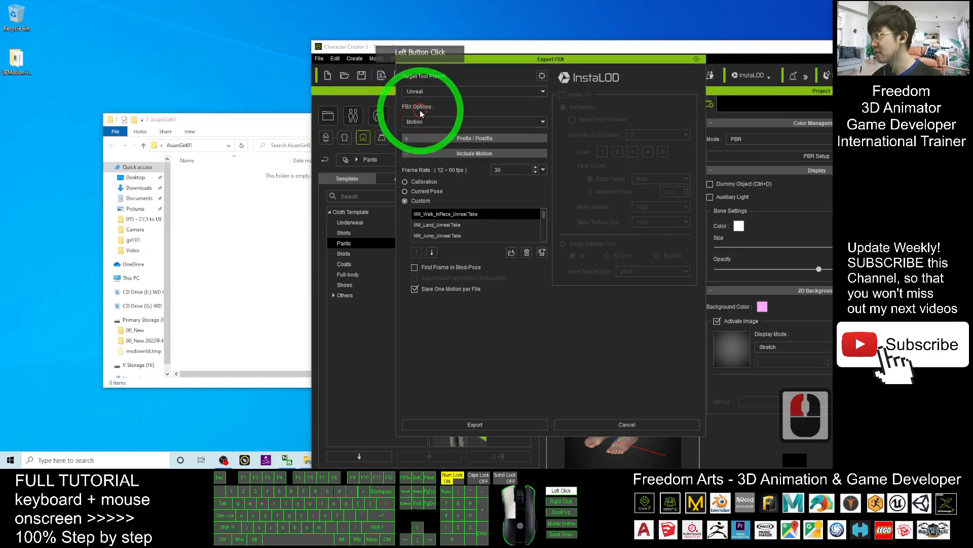
{"action": "left_click", "coordinate": [413, 130]}
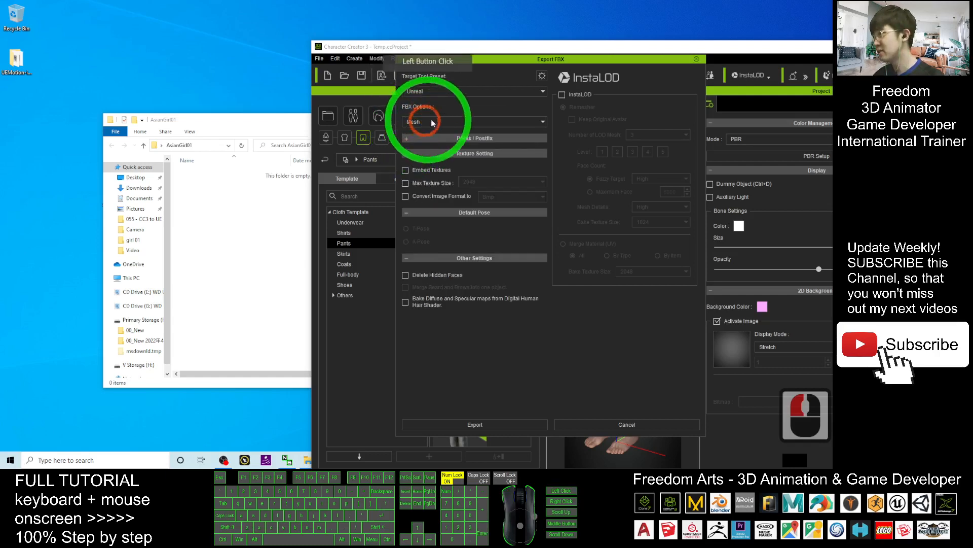
{"action": "left_click", "coordinate": [406, 170]}
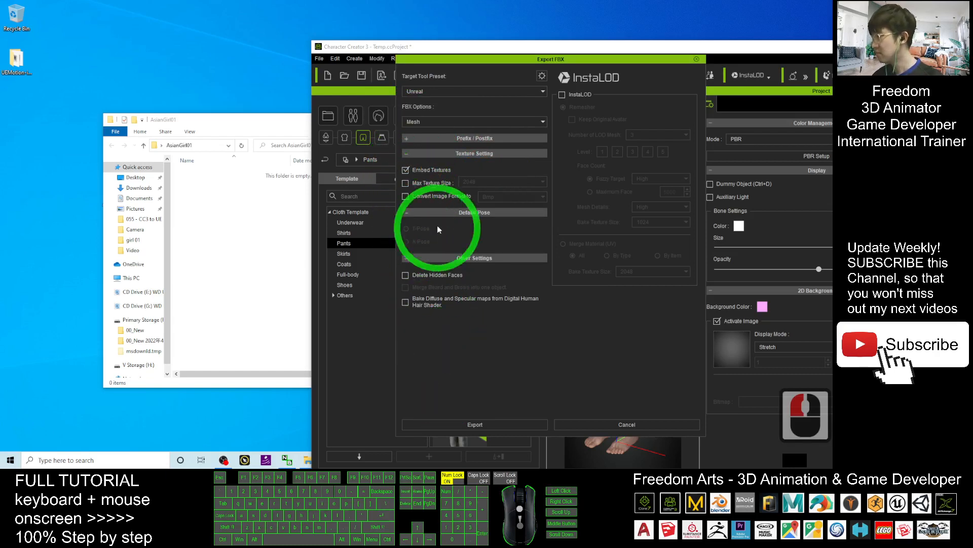
Proceed with the export and direct the save location to the AsianGirl01 desktop folder using its copied path
{"action": "left_click", "coordinate": [461, 429]}
{"action": "left_click", "coordinate": [552, 302]}
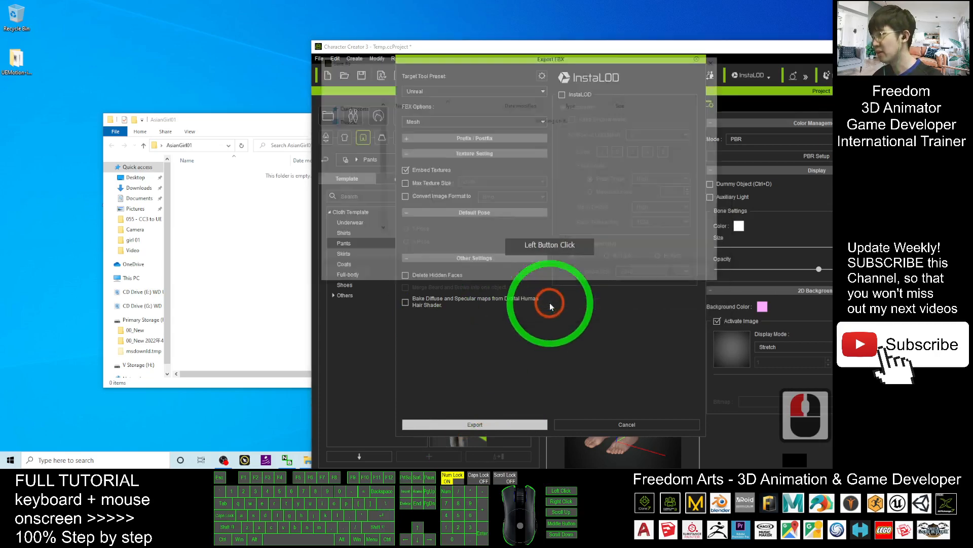
{"action": "left_click_drag", "start_coordinate": [254, 122], "coordinate": [156, 116]}
{"action": "left_click", "coordinate": [160, 135]}
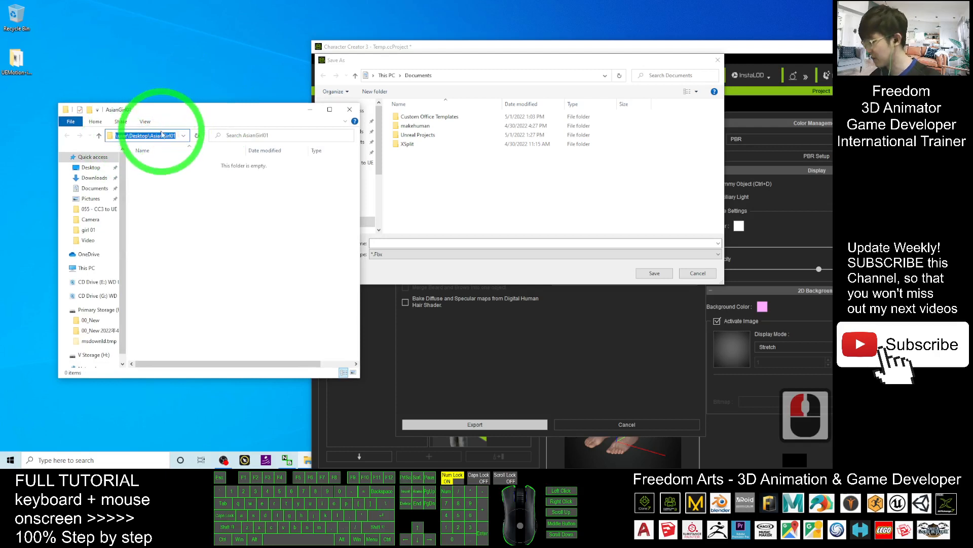
{"action": "key", "text": "ctrl+c"}
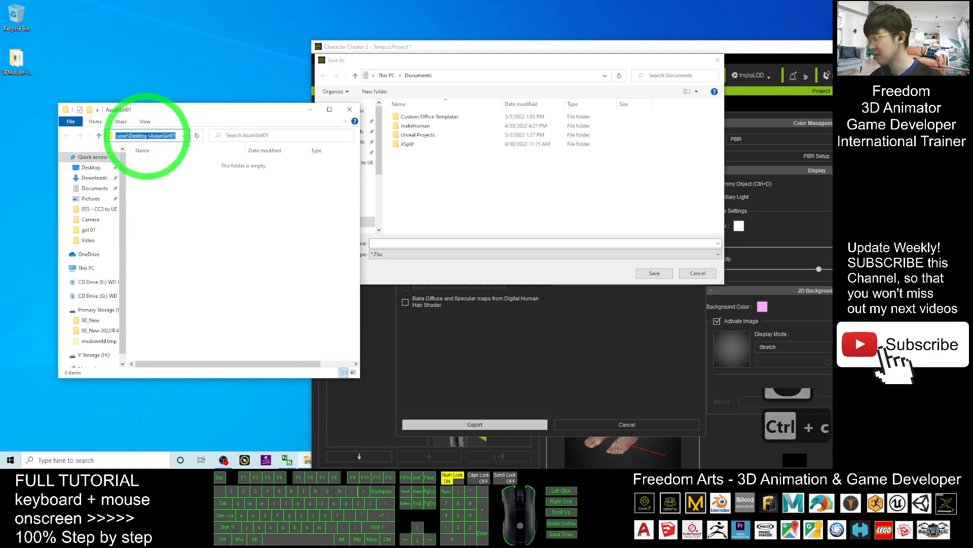
{"action": "left_click", "coordinate": [390, 63]}
{"action": "left_click", "coordinate": [457, 77]}
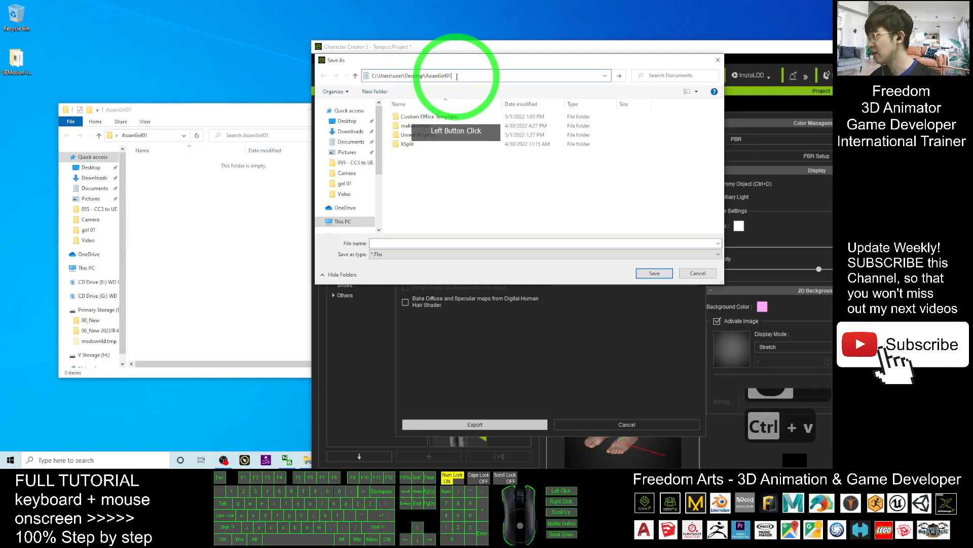
{"action": "key", "text": "Return"}
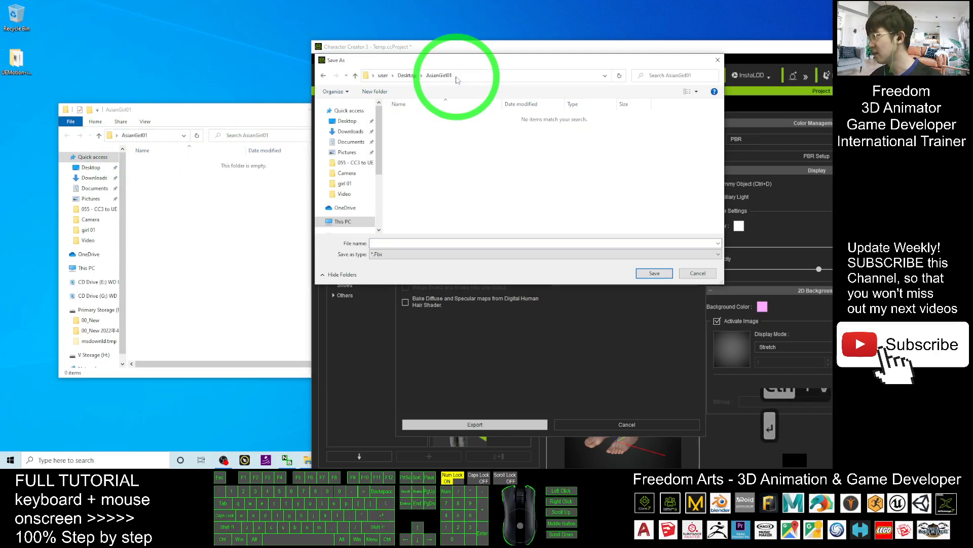
Save the mesh FBX as AsianGirl01 and check the exported files in its folder
{"action": "left_click", "coordinate": [388, 243]}
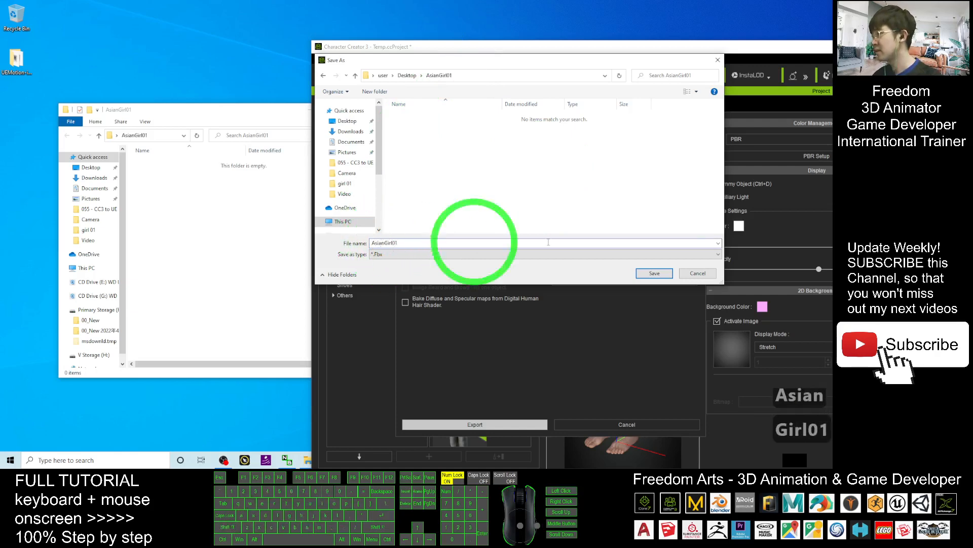
{"action": "left_click", "coordinate": [655, 273]}
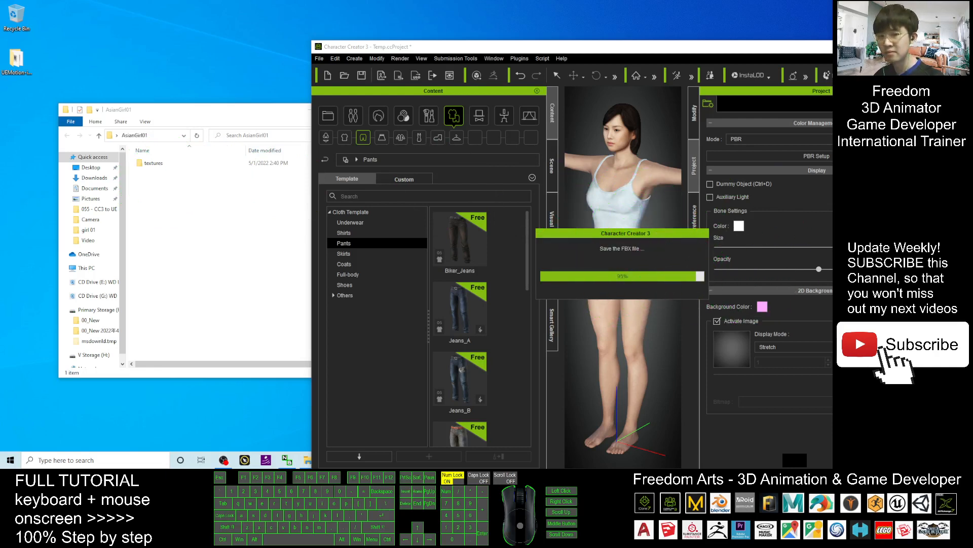
{"action": "left_click", "coordinate": [175, 205]}
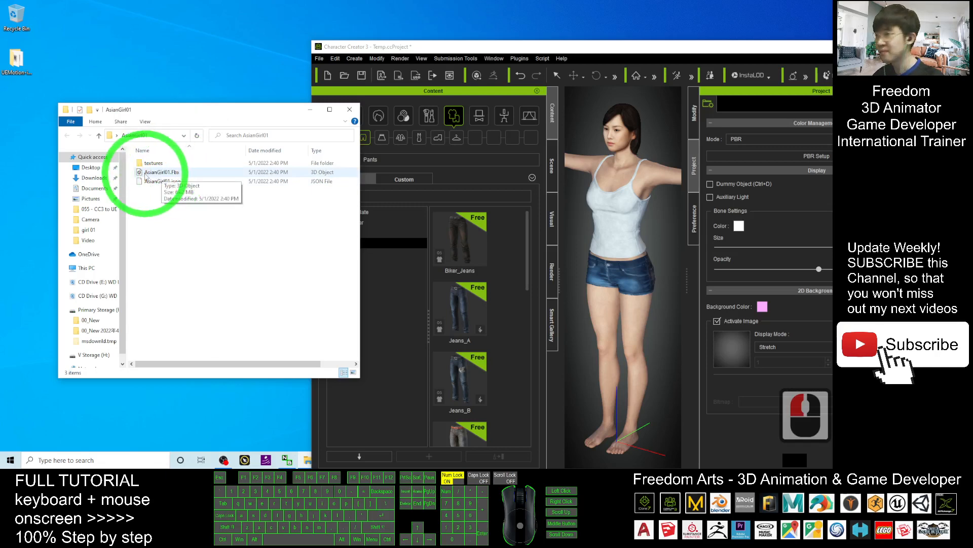
Maximize Character Creator 3 and look up the UEMotion-iCloneFormat download link in notes.txt
{"action": "left_click_drag", "start_coordinate": [583, 46], "coordinate": [463, 5]}
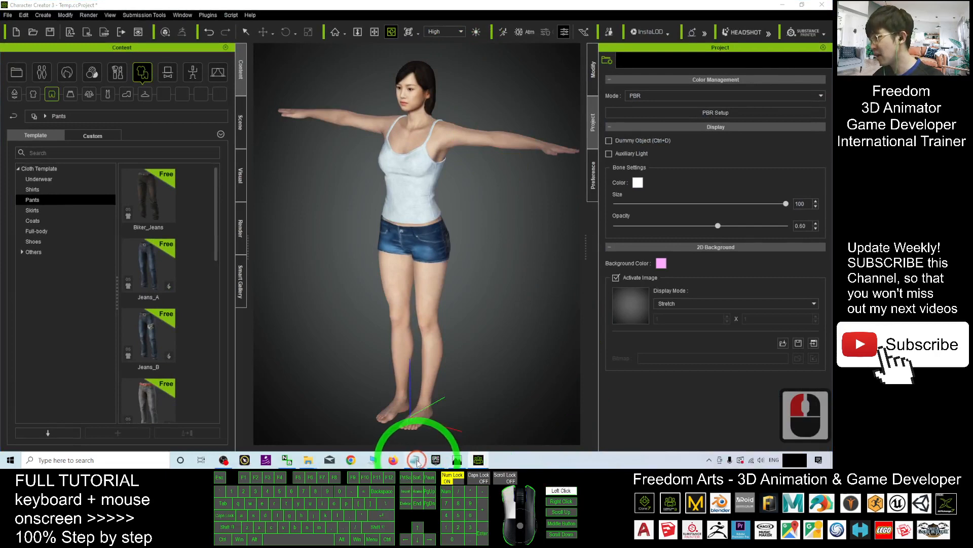
{"action": "left_click", "coordinate": [416, 460]}
{"action": "scroll", "coordinate": [451, 101], "scroll_direction": "up", "scroll_amount": 6}
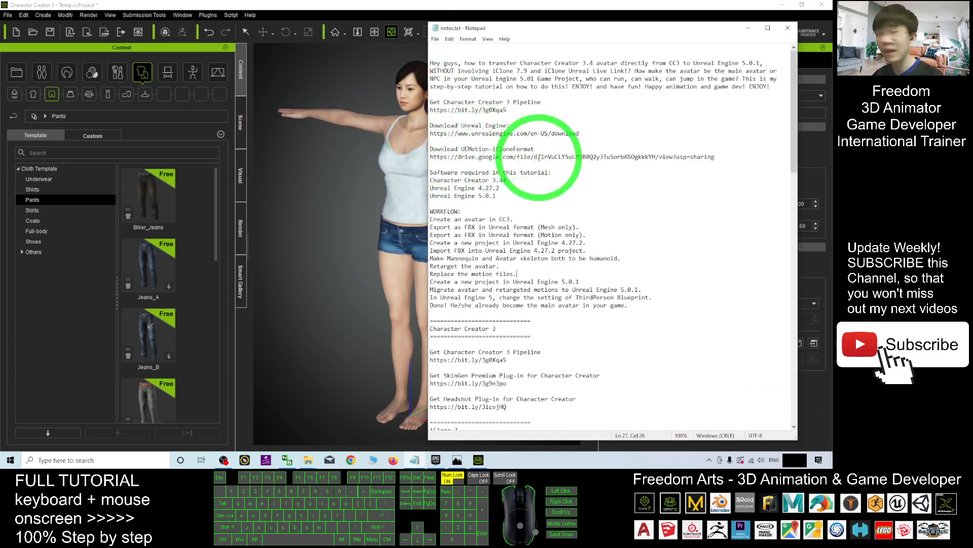
{"action": "left_click_drag", "start_coordinate": [430, 156], "coordinate": [716, 159]}
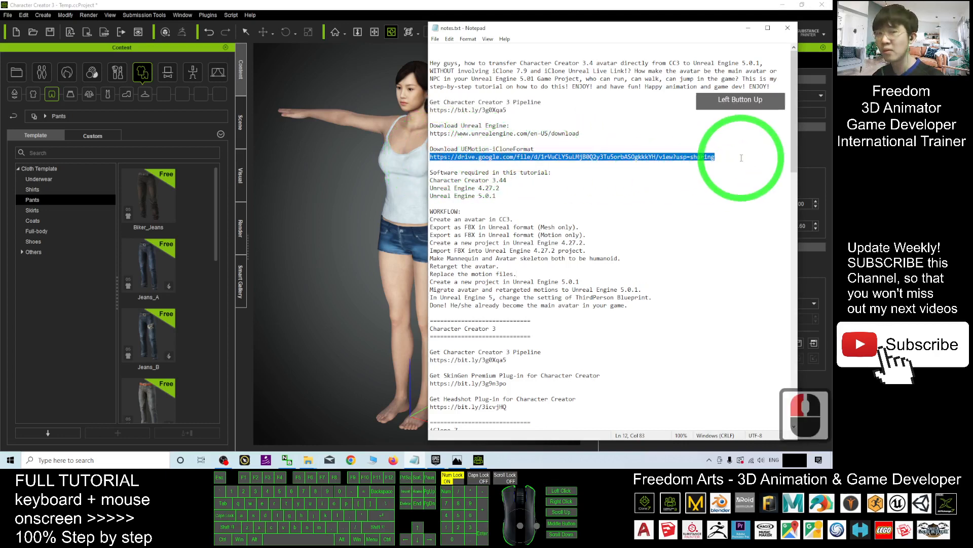
{"action": "left_click", "coordinate": [719, 158]}
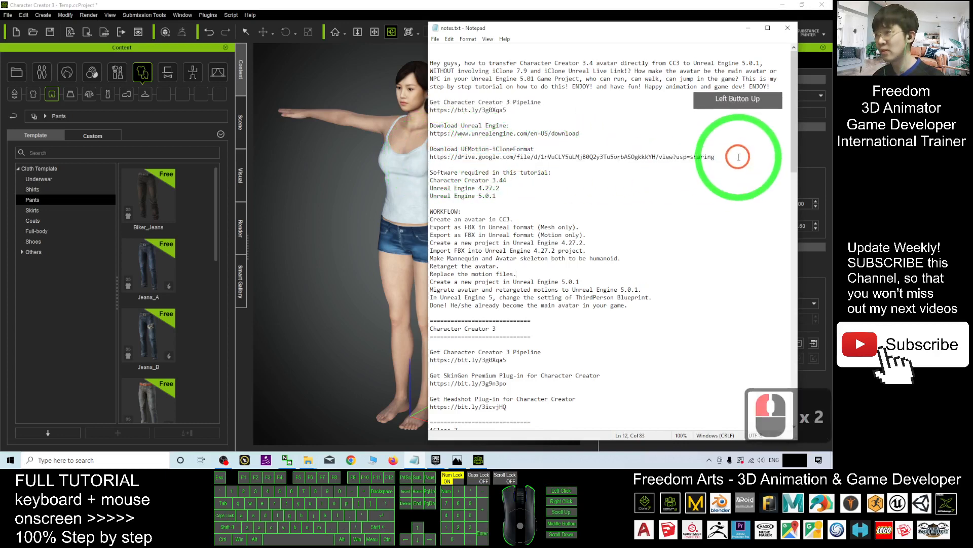
{"action": "left_click", "coordinate": [746, 31]}
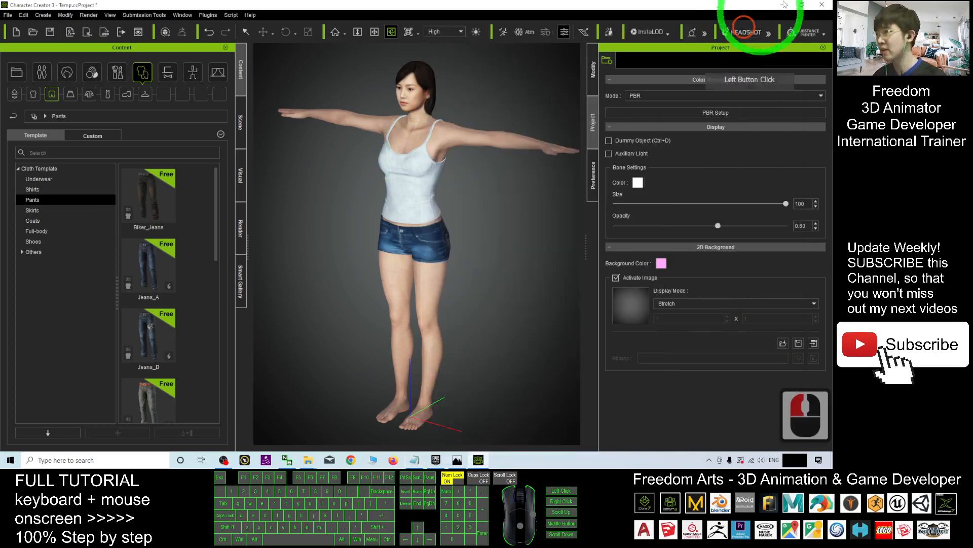
Minimize Character Creator 3 and open the UEMotion-iCloneFormat folder from the desktop
{"action": "left_click", "coordinate": [783, 5]}
{"action": "left_click", "coordinate": [29, 58]}
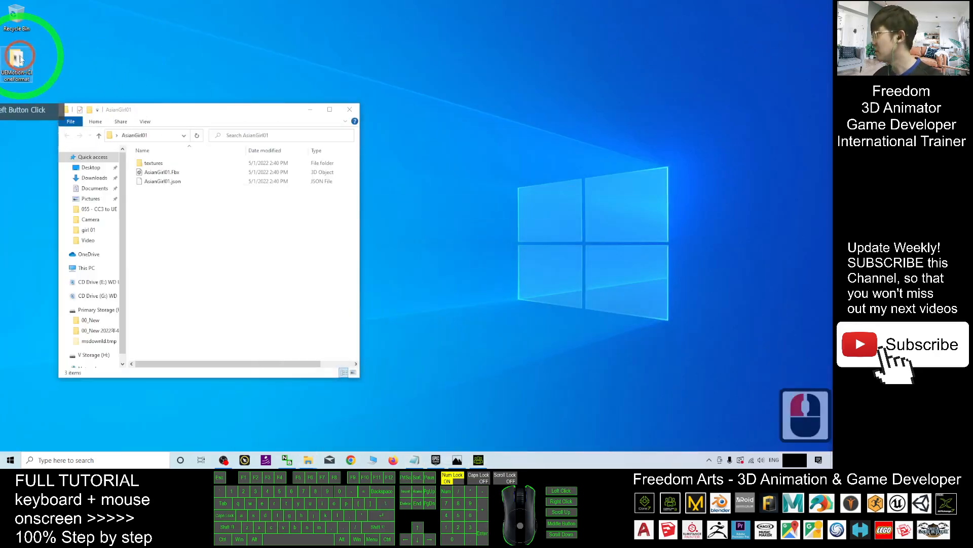
{"action": "double_click", "coordinate": [20, 59]}
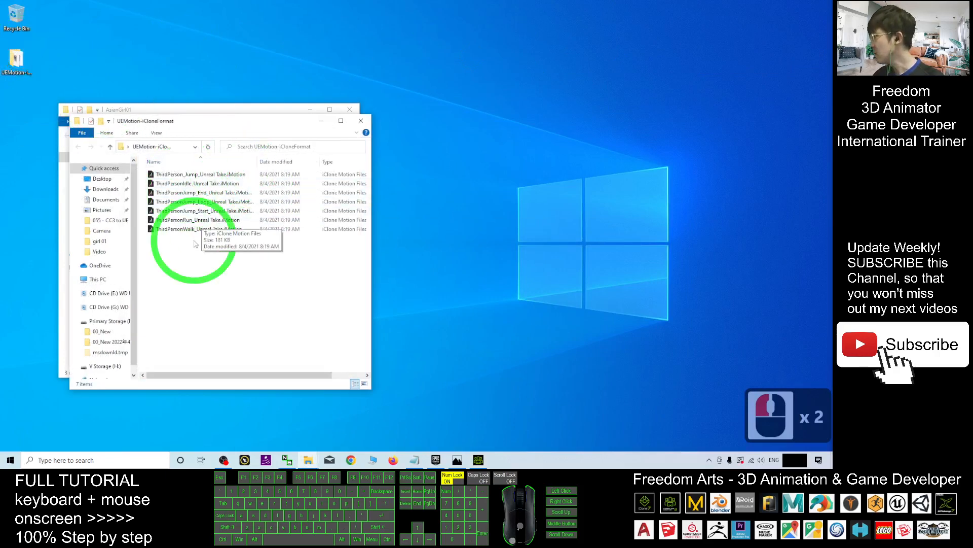
Widen the Name column in the UEMotion-iCloneFormat folder and place its window beside the AsianGirl01 folder window
{"action": "left_click_drag", "start_coordinate": [257, 161], "coordinate": [271, 161]}
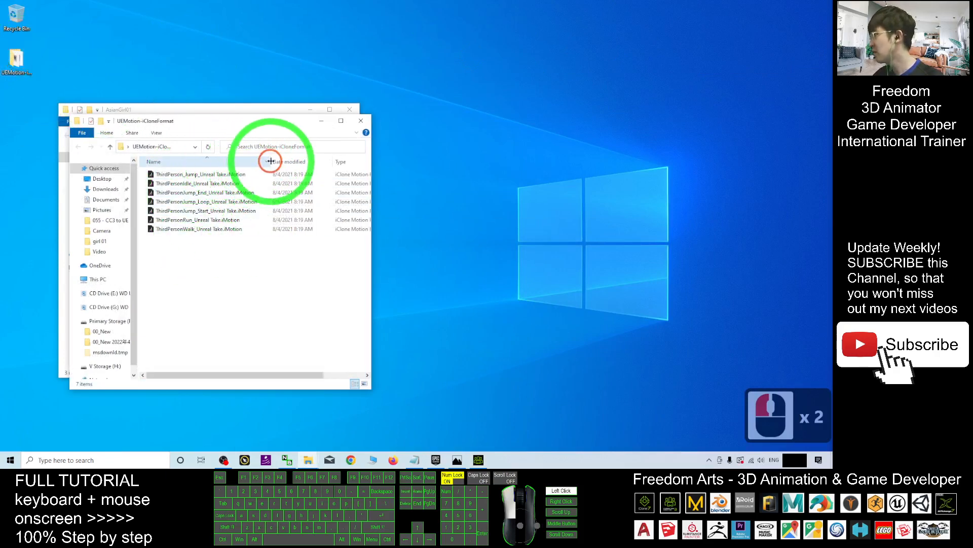
{"action": "left_click_drag", "start_coordinate": [274, 376], "coordinate": [146, 344]}
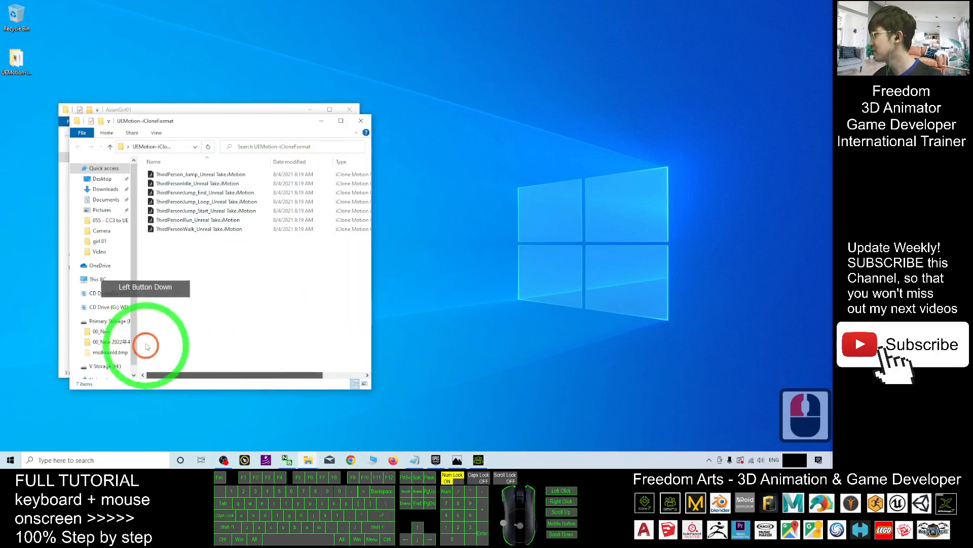
{"action": "left_click_drag", "start_coordinate": [218, 121], "coordinate": [576, 107]}
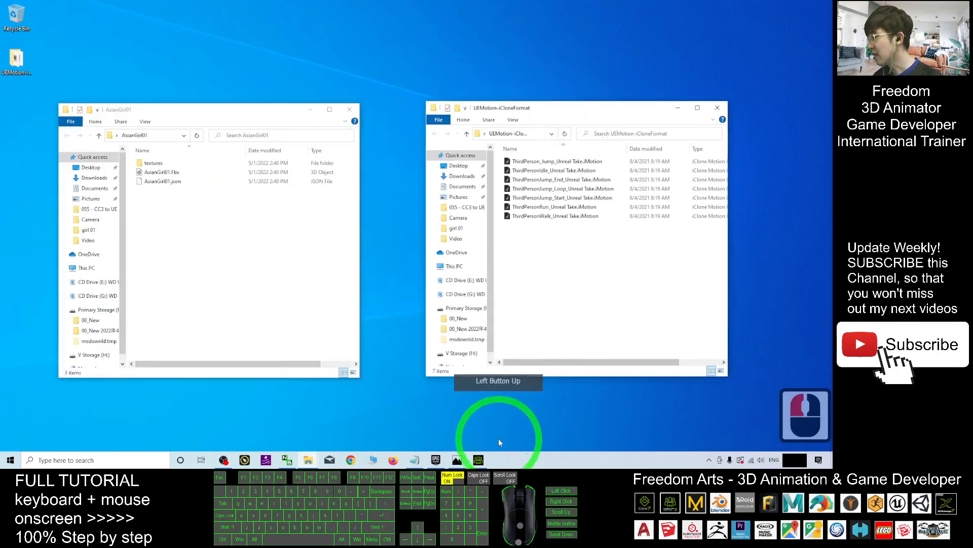
Switch to Character Creator 3 and arrange its window so the AsianGirl01 folder window stays accessible beside it
{"action": "mouse_move", "coordinate": [480, 464]}
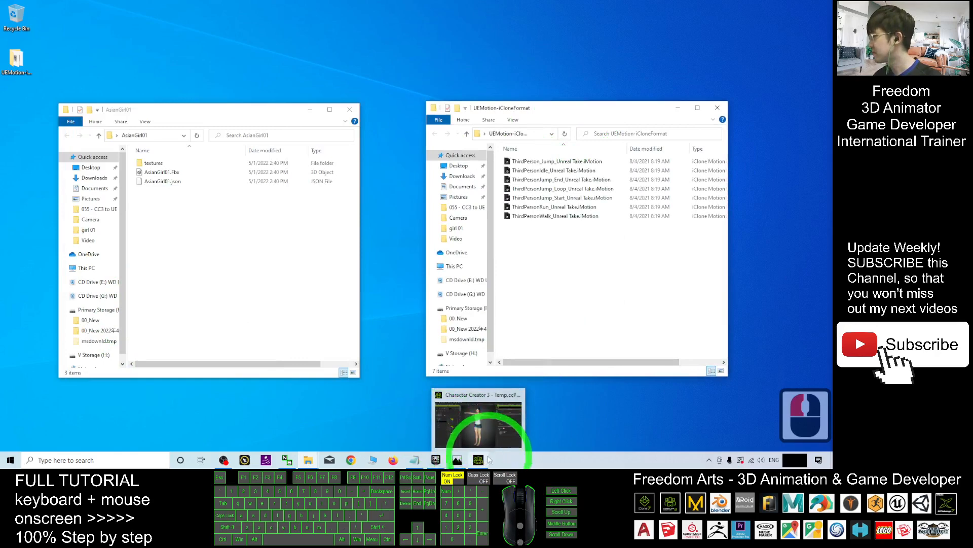
{"action": "left_click", "coordinate": [479, 461]}
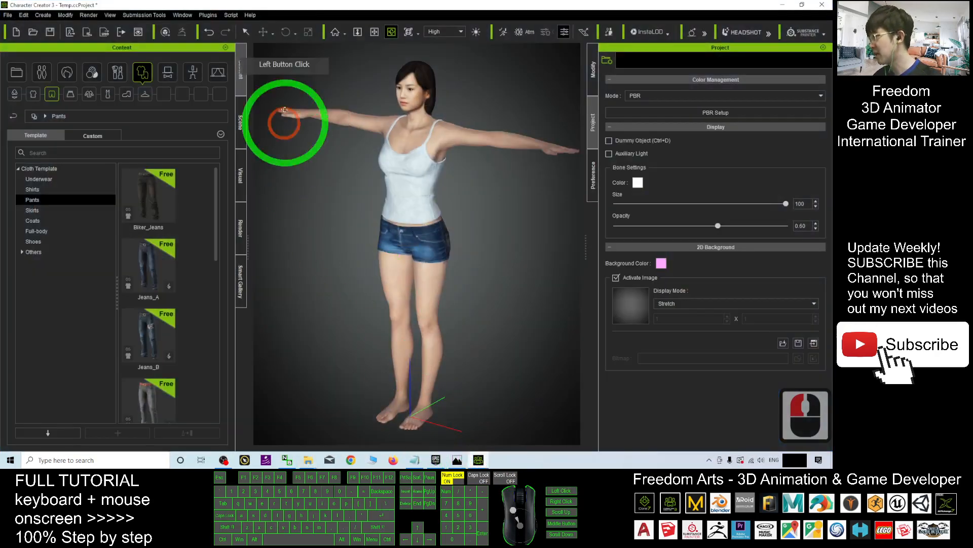
{"action": "left_click_drag", "start_coordinate": [227, 5], "coordinate": [374, 26]}
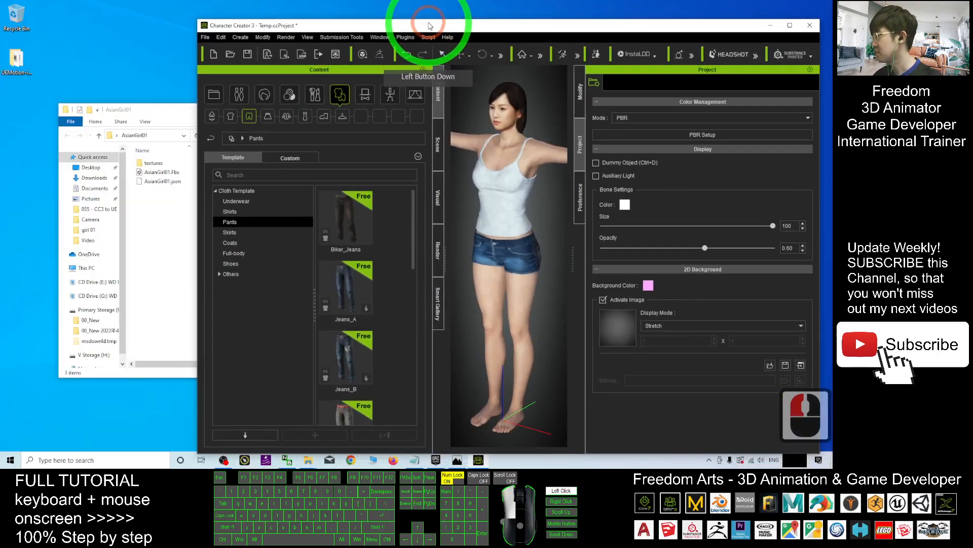
{"action": "mouse_move", "coordinate": [168, 113]}
{"action": "left_mouse_down"}
{"action": "mouse_move", "coordinate": [109, 98]}
{"action": "mouse_move", "coordinate": [153, 110]}
{"action": "left_mouse_up"}
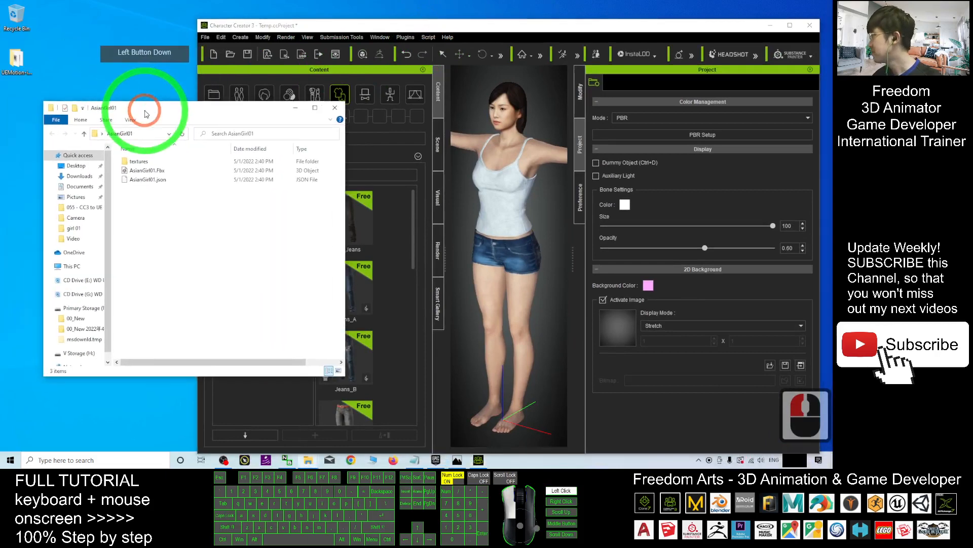
Create a subfolder named Animation inside the AsianGirl01 folder and open it
{"action": "right_click", "coordinate": [122, 221]}
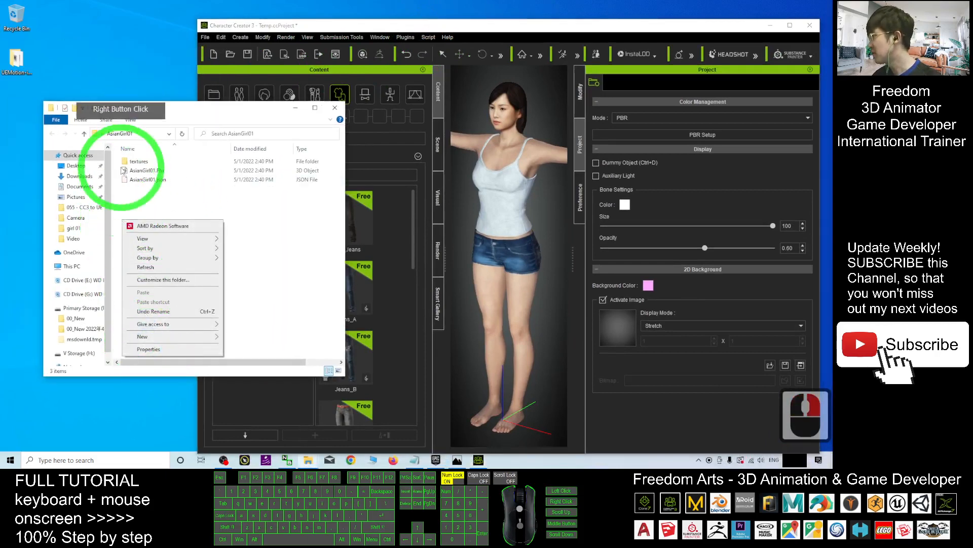
{"action": "left_click", "coordinate": [154, 337]}
{"action": "left_click", "coordinate": [249, 341]}
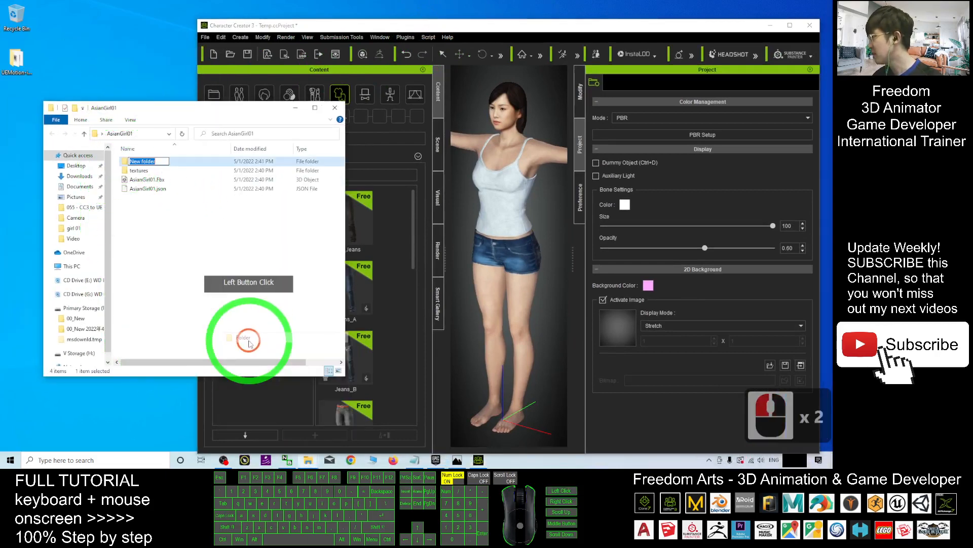
{"action": "type", "text": "Animat"}
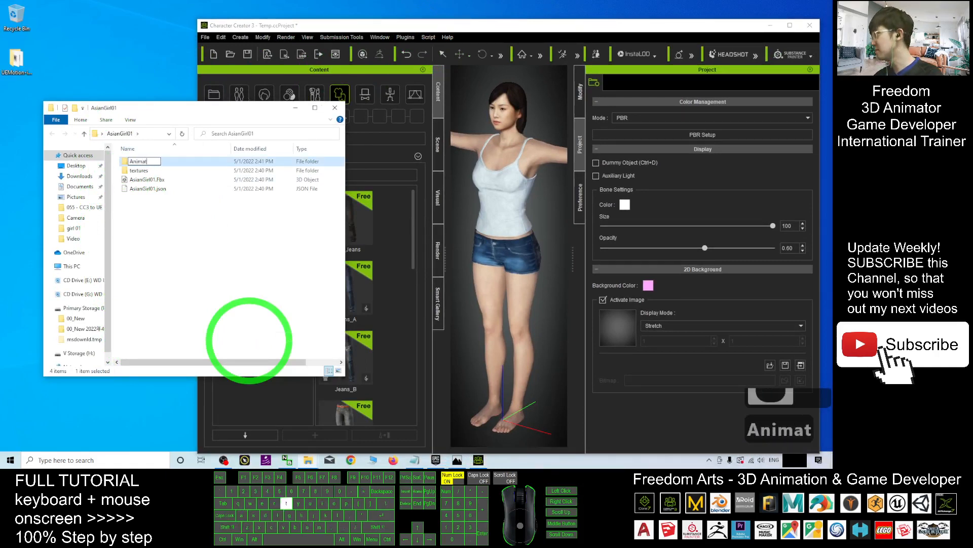
{"action": "type", "text": "ion"}
{"action": "key", "text": "Return"}
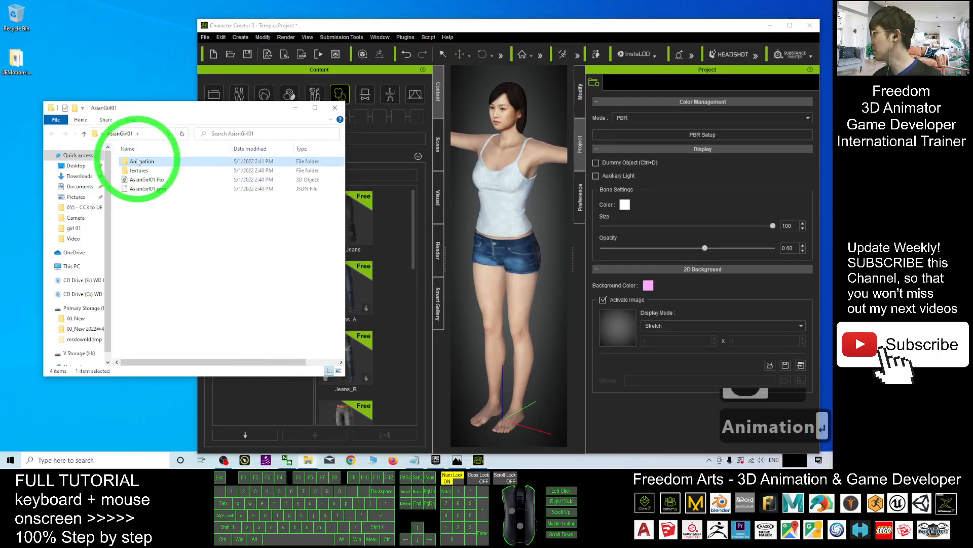
{"action": "double_click", "coordinate": [136, 164]}
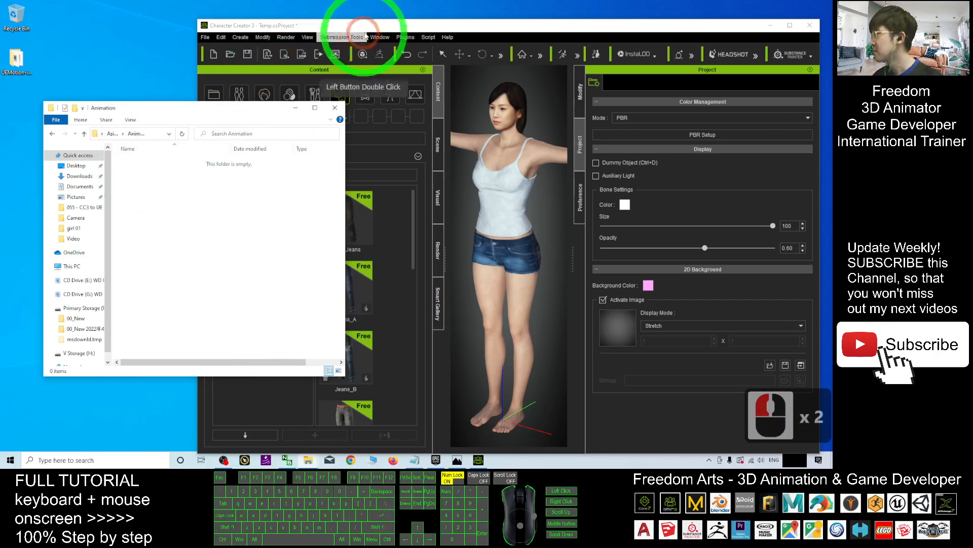
Open the FBX (Clothed Character) export in Character Creator 3 and set its FBX option to Motion
{"action": "left_click_drag", "start_coordinate": [349, 27], "coordinate": [319, 42]}
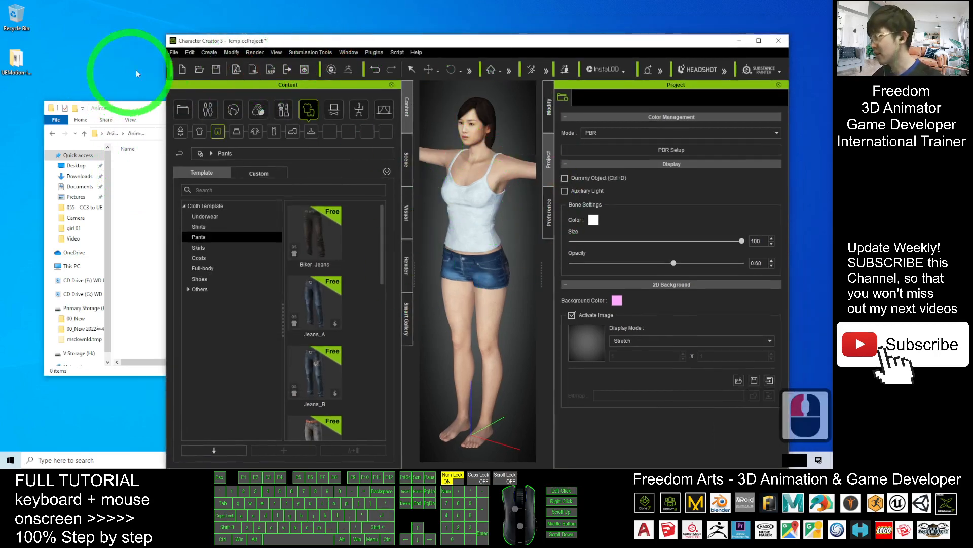
{"action": "left_click", "coordinate": [173, 53]}
{"action": "left_click", "coordinate": [192, 134]}
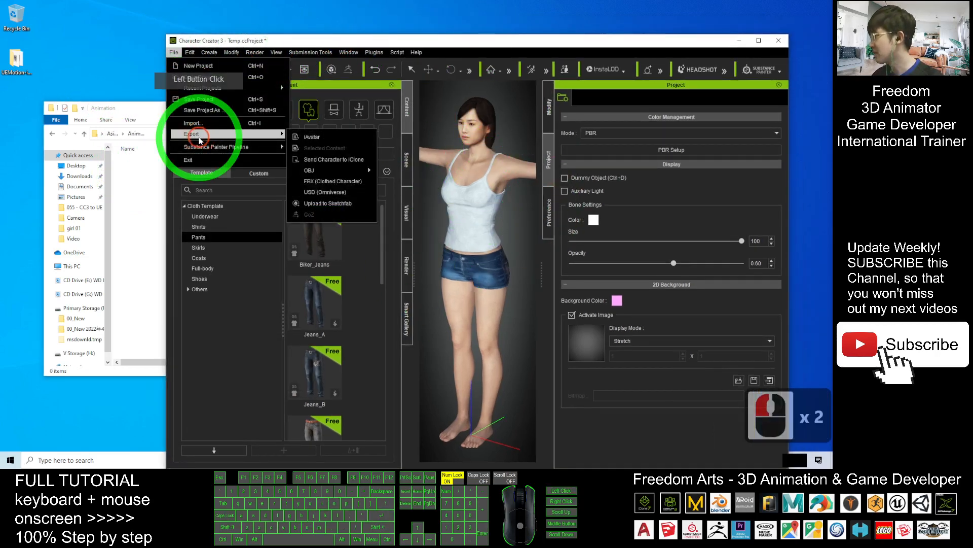
{"action": "left_click", "coordinate": [332, 181]}
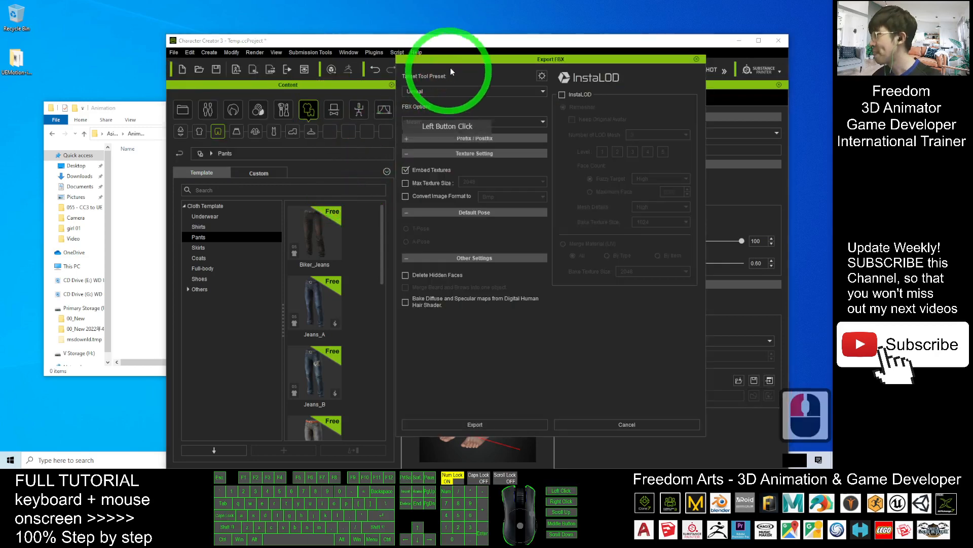
{"action": "left_click_drag", "start_coordinate": [450, 70], "coordinate": [332, 78]}
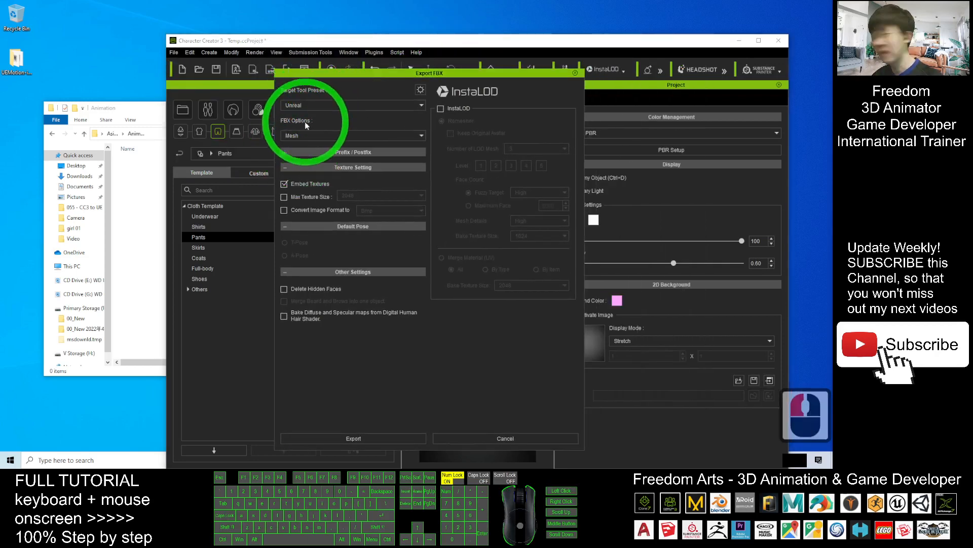
{"action": "left_click", "coordinate": [311, 136]}
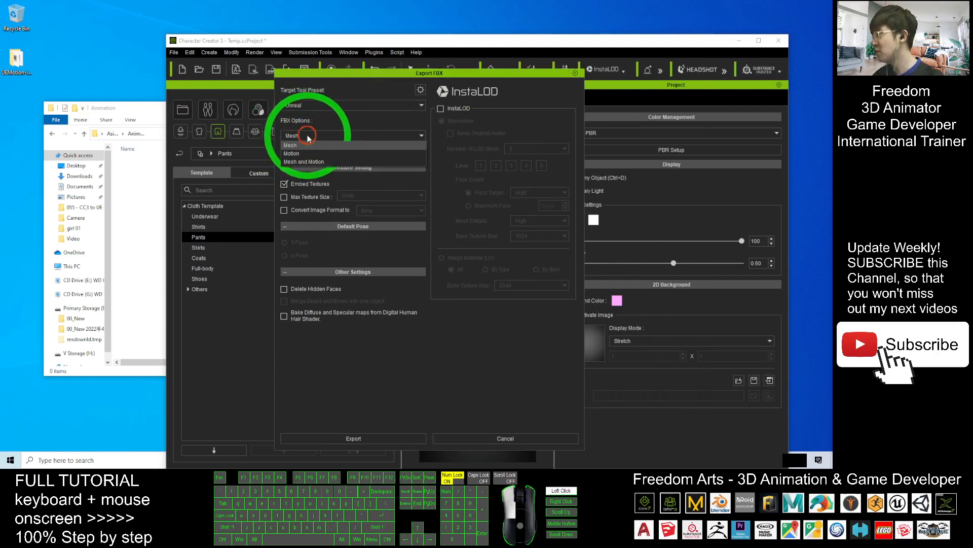
{"action": "left_click", "coordinate": [298, 151]}
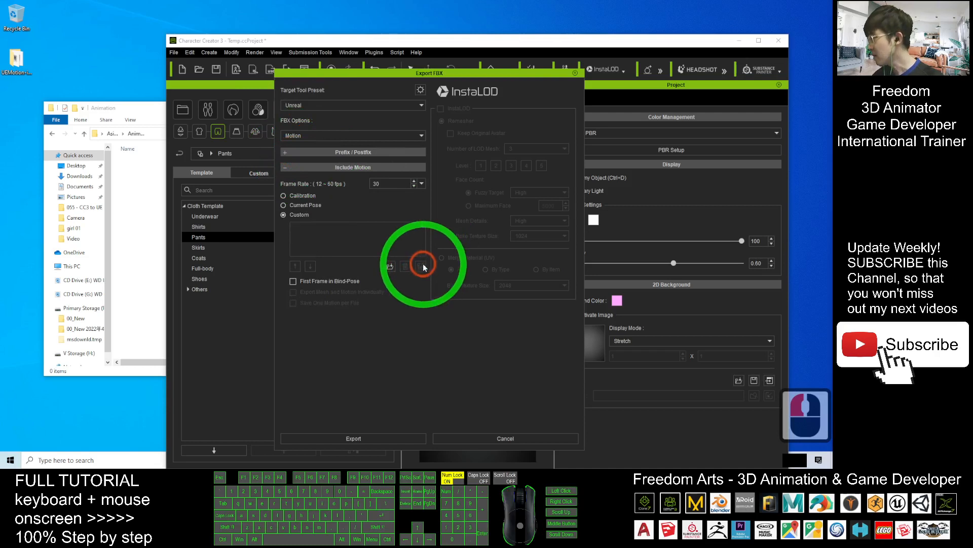
Try the Current Pose and Calibration choices under Include Motion and return to Custom
{"action": "left_click", "coordinate": [284, 205]}
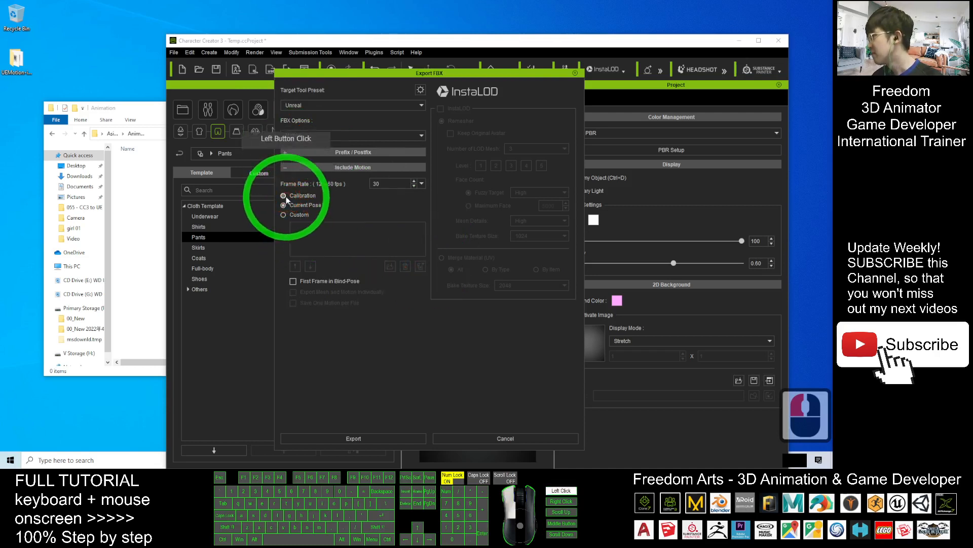
{"action": "left_click", "coordinate": [287, 199]}
{"action": "left_click", "coordinate": [287, 205]}
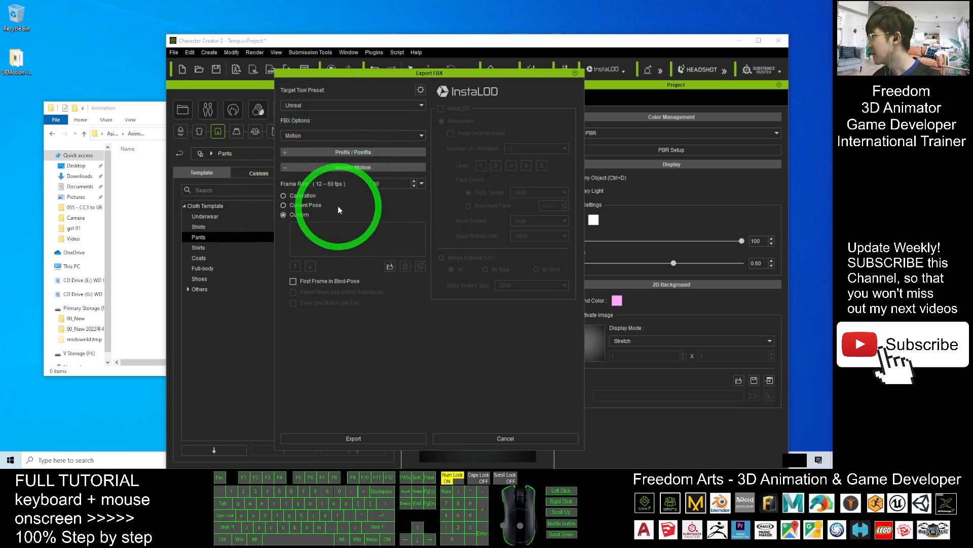
Move the Animation folder window aside and review the Target Tool Preset choices in the FBX export
{"action": "left_click", "coordinate": [148, 199]}
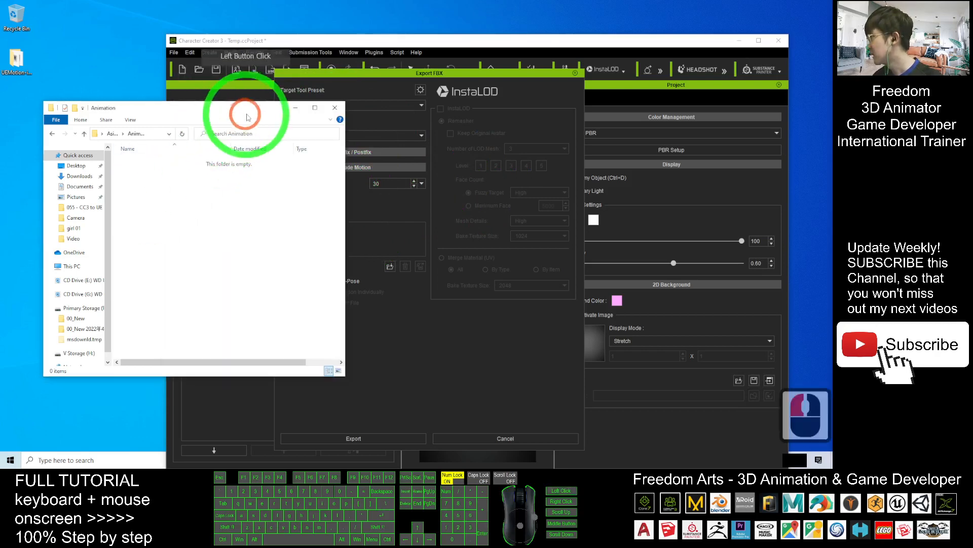
{"action": "left_click_drag", "start_coordinate": [260, 109], "coordinate": [178, 170]}
{"action": "left_click", "coordinate": [330, 105]}
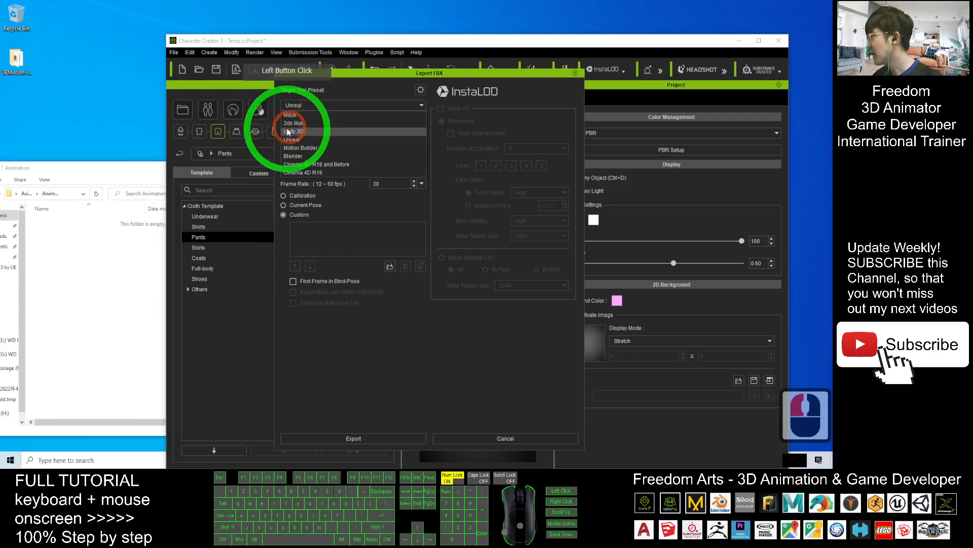
{"action": "left_click", "coordinate": [338, 94]}
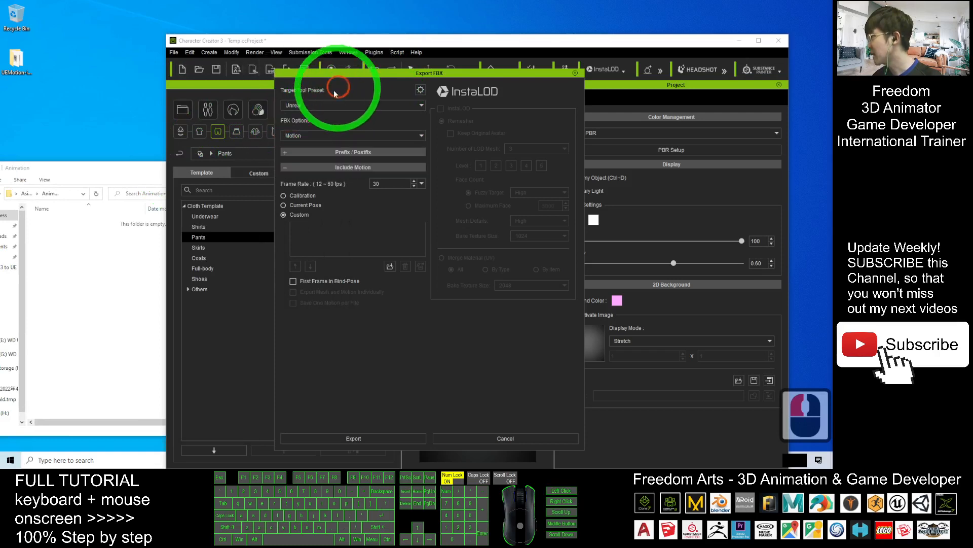
Switch the FBX option to Mesh and back to Motion, with Custom selected as the included motion
{"action": "left_click", "coordinate": [307, 137]}
{"action": "left_click", "coordinate": [302, 146]}
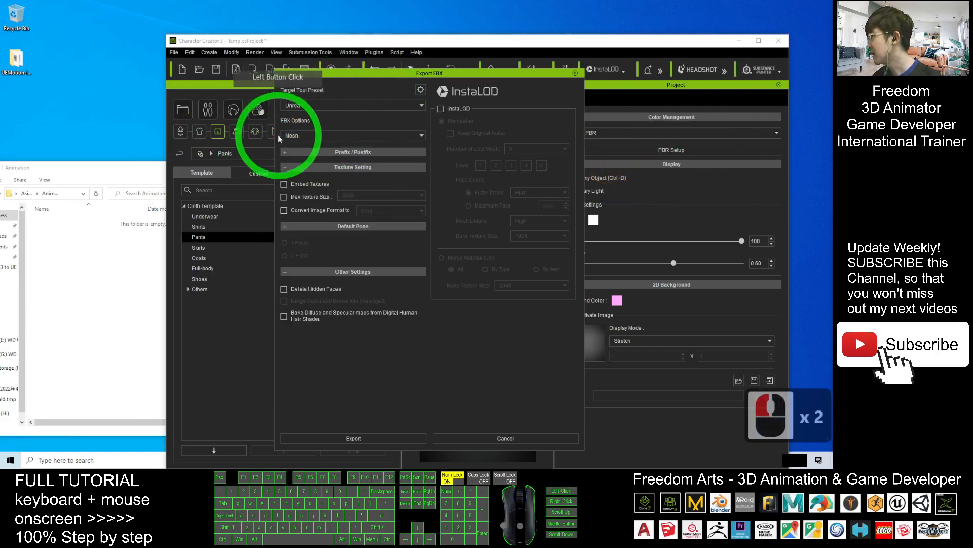
{"action": "left_click", "coordinate": [319, 135]}
{"action": "left_click", "coordinate": [291, 153]}
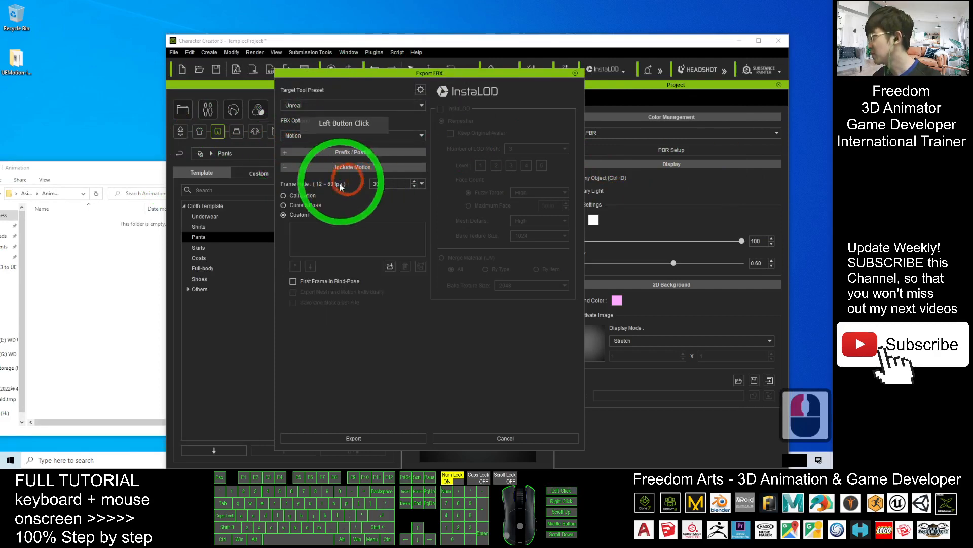
{"action": "left_click", "coordinate": [290, 215]}
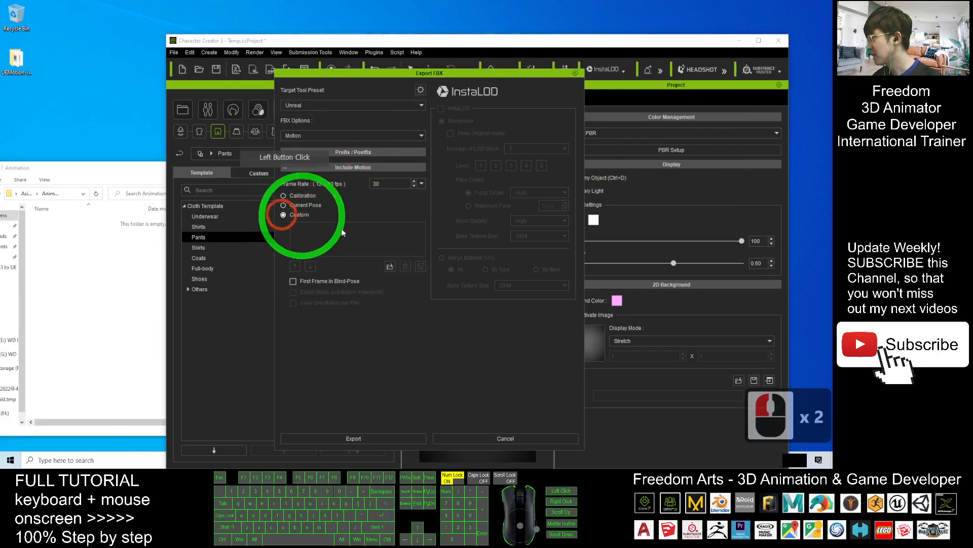
Copy the path of the UEMotion-iCloneFormat folder and return to the FBX export settings
{"action": "left_click", "coordinate": [390, 267]}
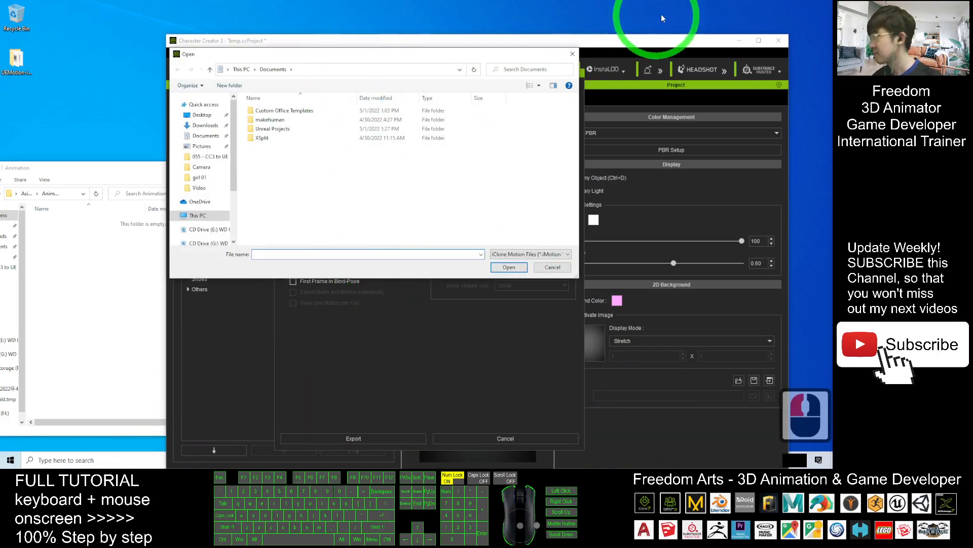
{"action": "left_click", "coordinate": [572, 54]}
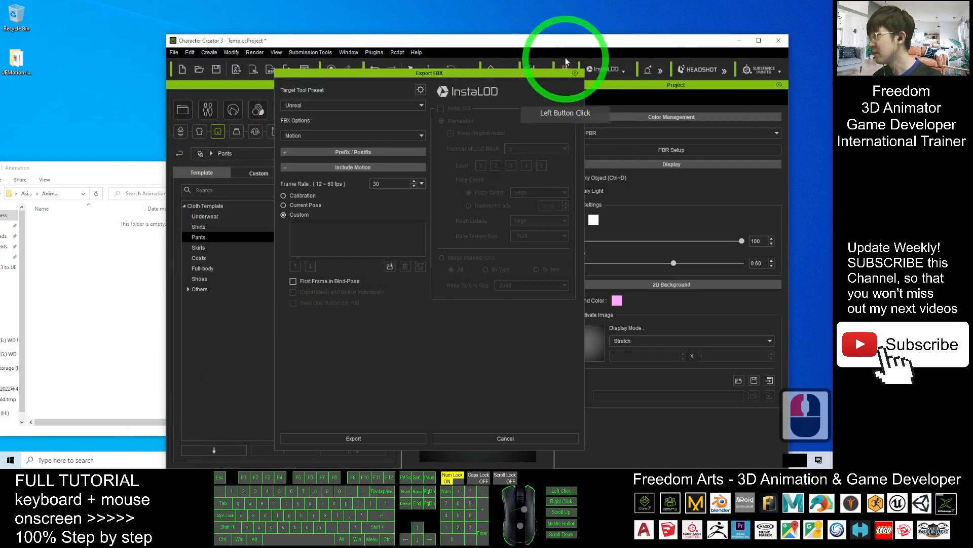
{"action": "left_click_drag", "start_coordinate": [569, 42], "coordinate": [579, 22]}
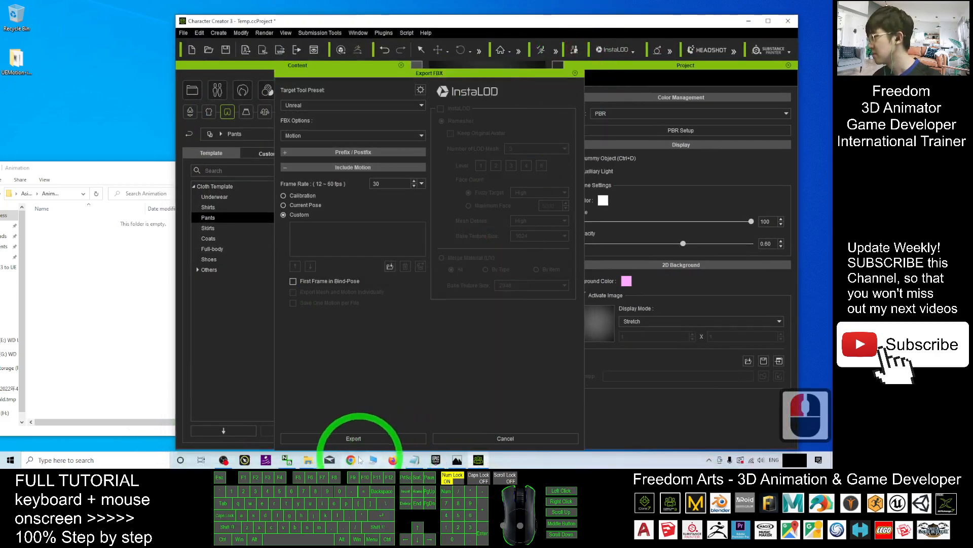
{"action": "left_click", "coordinate": [315, 462]}
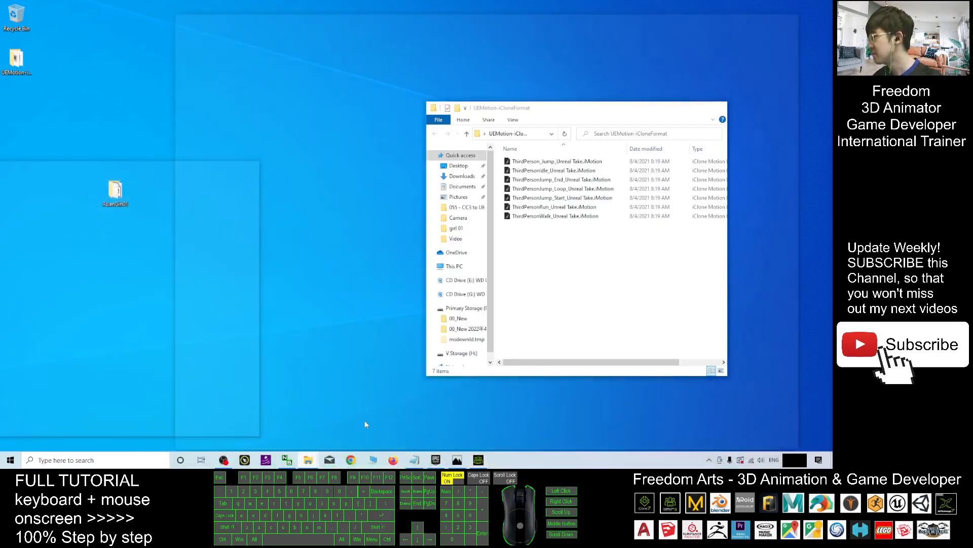
{"action": "left_click", "coordinate": [364, 421]}
{"action": "left_click", "coordinate": [523, 132]}
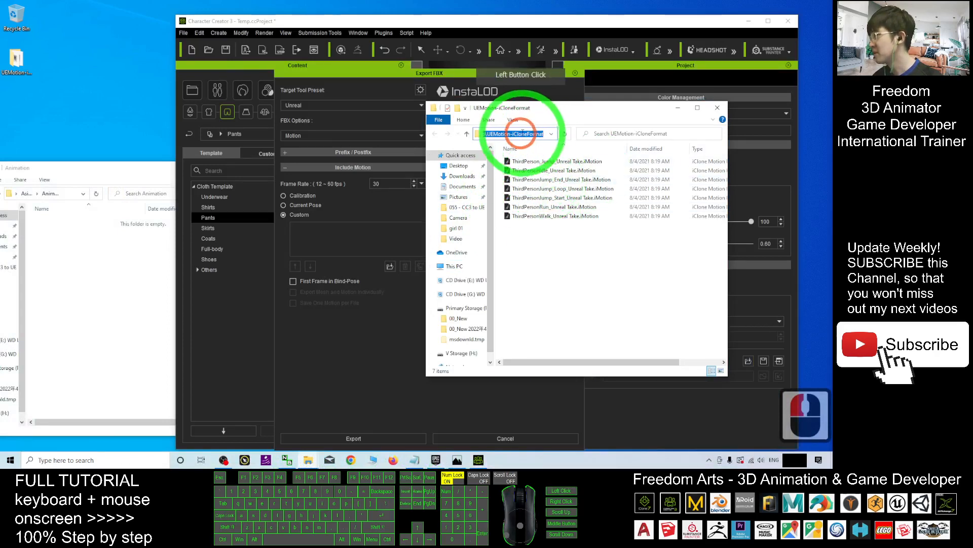
{"action": "key", "text": "ctrl+c"}
{"action": "left_click", "coordinate": [355, 75]}
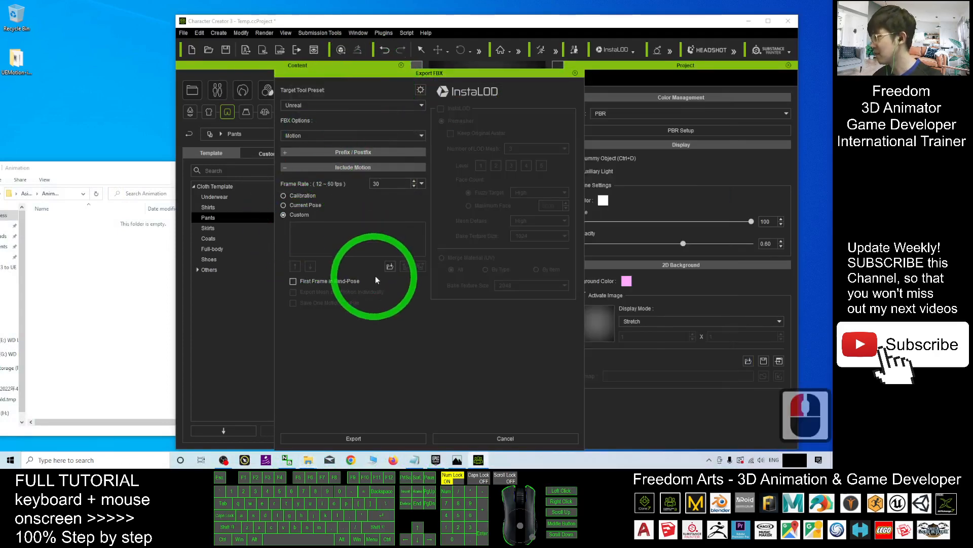
Load all seven ThirdPerson iMotion files from the UEMotion-iCloneFormat folder into the custom motion list
{"action": "left_click", "coordinate": [390, 267]}
{"action": "left_click", "coordinate": [350, 49]}
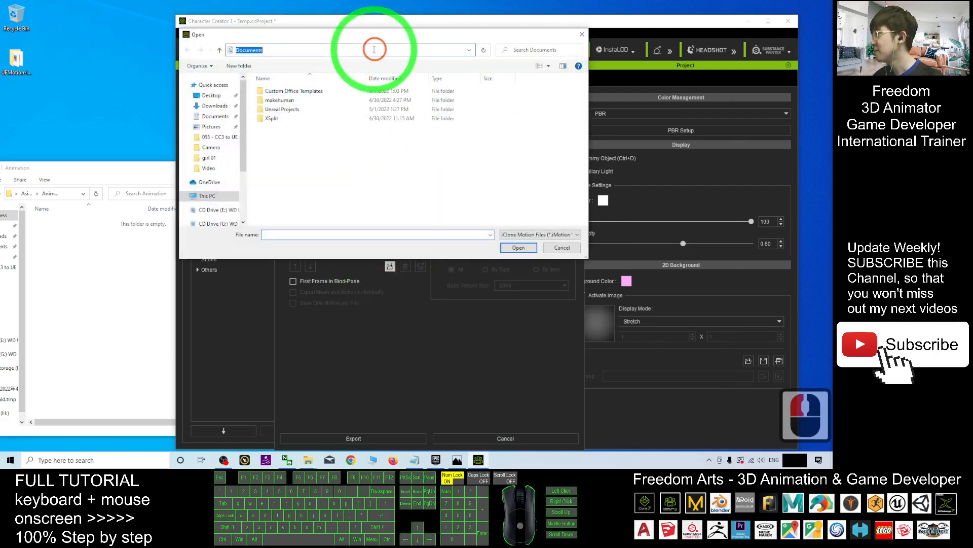
{"action": "key", "text": "ctrl+v"}
{"action": "key", "text": "Return"}
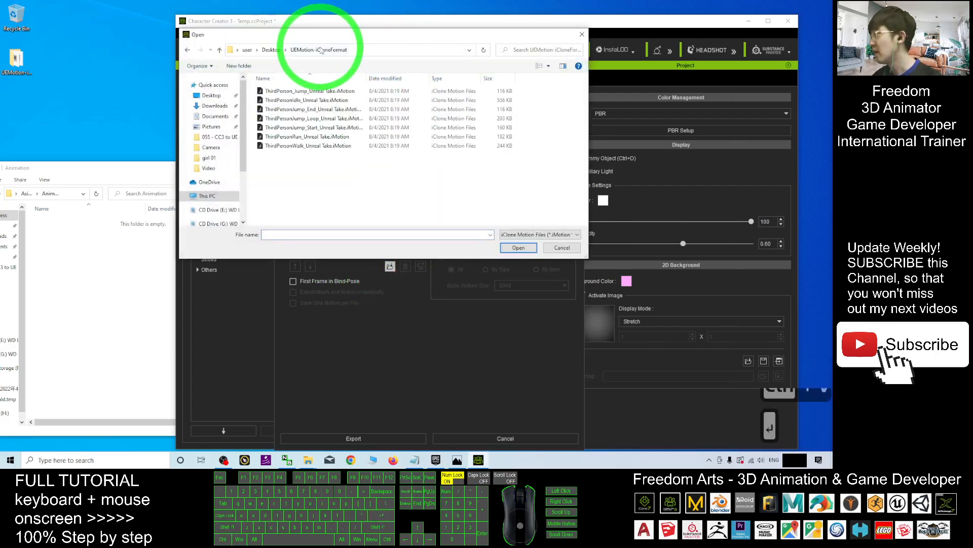
{"action": "left_click", "coordinate": [368, 171]}
{"action": "left_click_drag", "start_coordinate": [367, 172], "coordinate": [256, 89]}
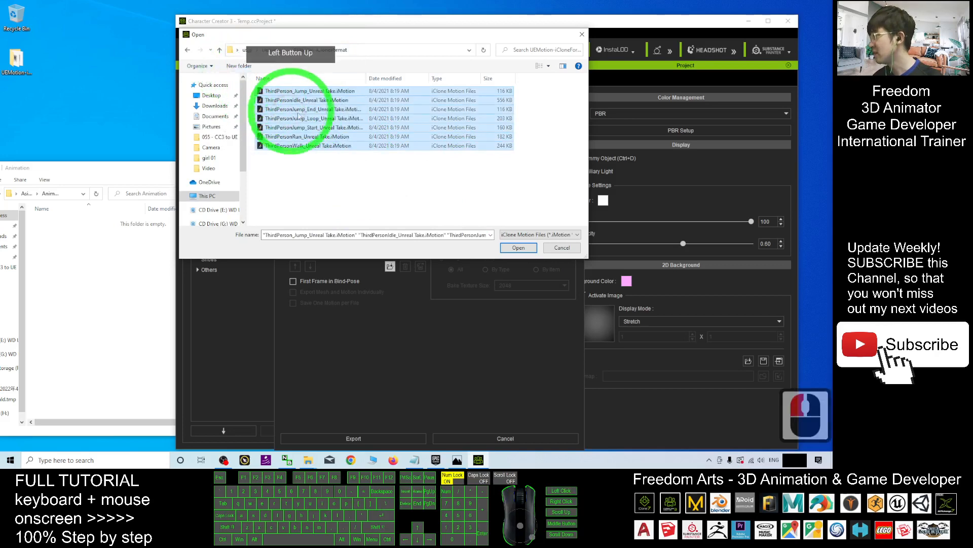
{"action": "left_click", "coordinate": [517, 247]}
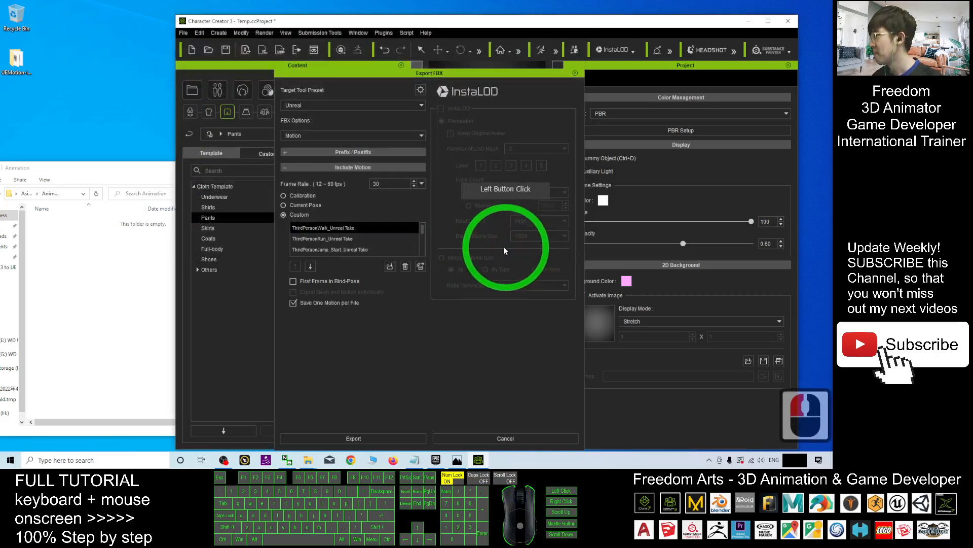
{"action": "scroll", "coordinate": [390, 232], "scroll_direction": "down", "scroll_amount": 4}
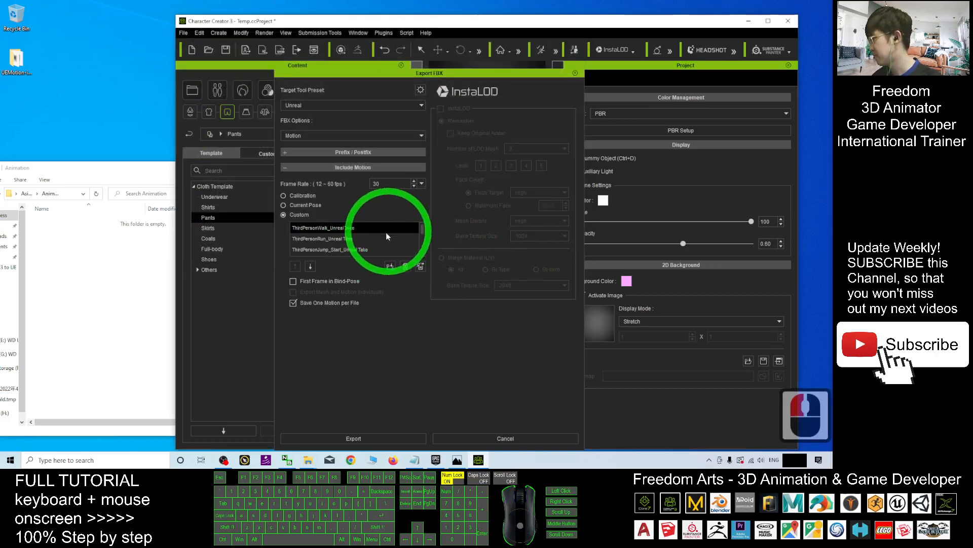
{"action": "scroll", "coordinate": [391, 240], "scroll_direction": "up", "scroll_amount": 4}
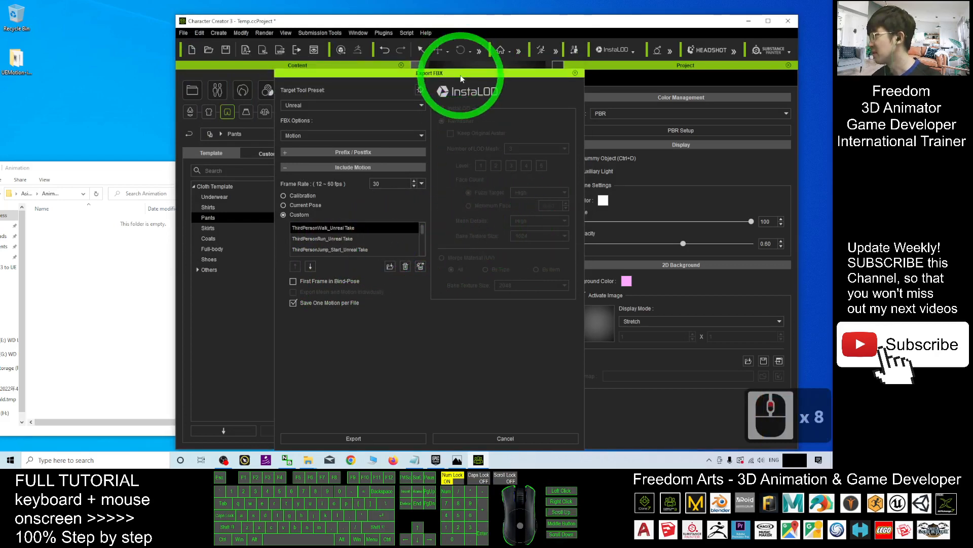
Locate the Motion template folder on disk from the content library and copy its path
{"action": "left_click_drag", "start_coordinate": [463, 73], "coordinate": [646, 68]}
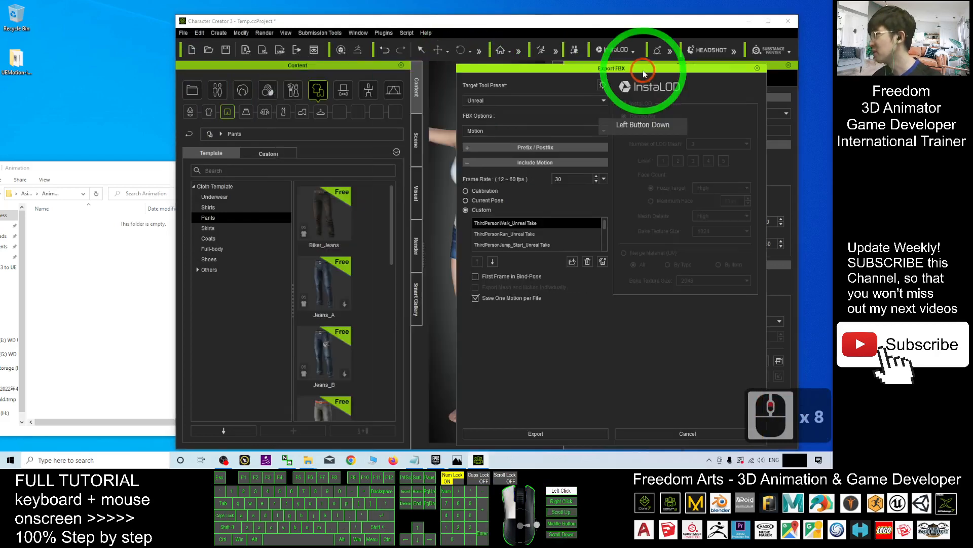
{"action": "left_click", "coordinate": [369, 90]}
{"action": "left_click", "coordinate": [218, 230]}
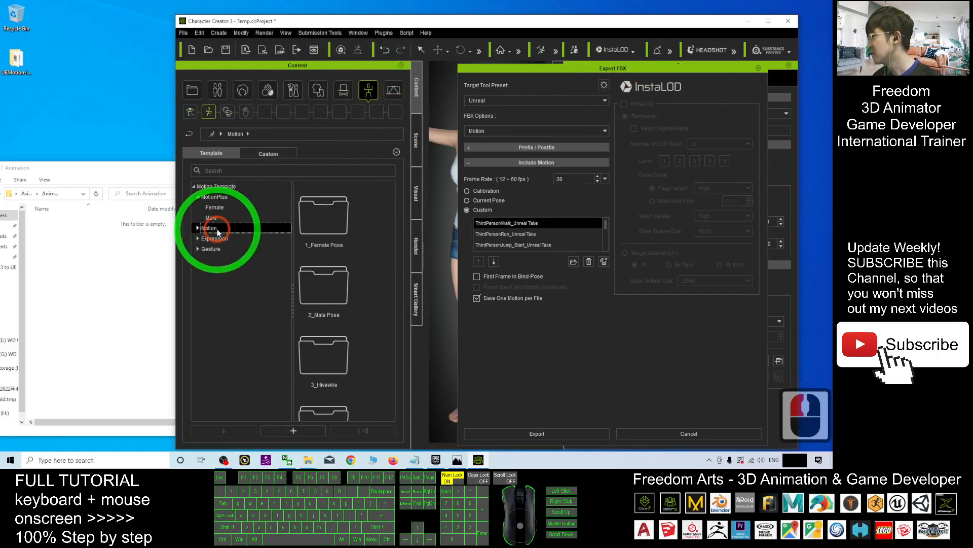
{"action": "right_click", "coordinate": [323, 223]}
{"action": "left_click", "coordinate": [350, 277]}
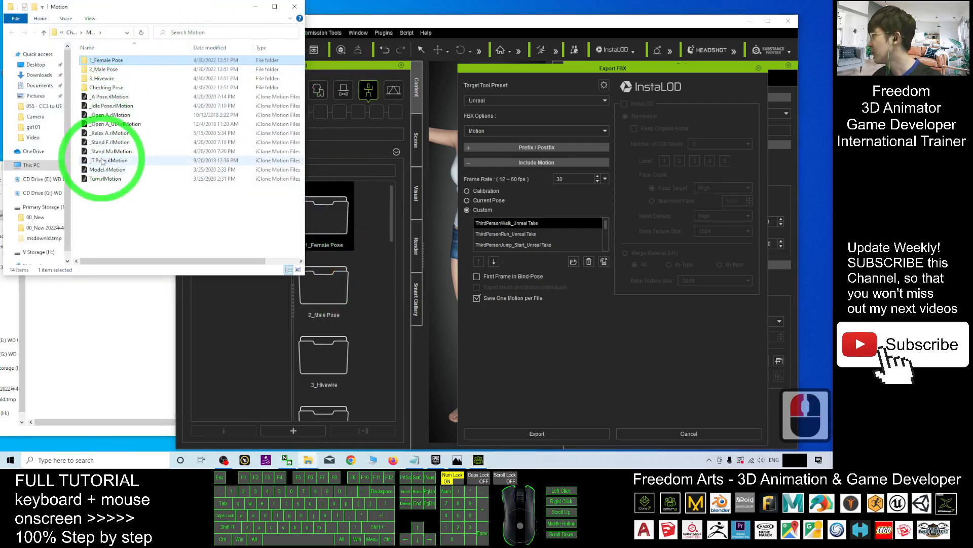
{"action": "left_click", "coordinate": [101, 32]}
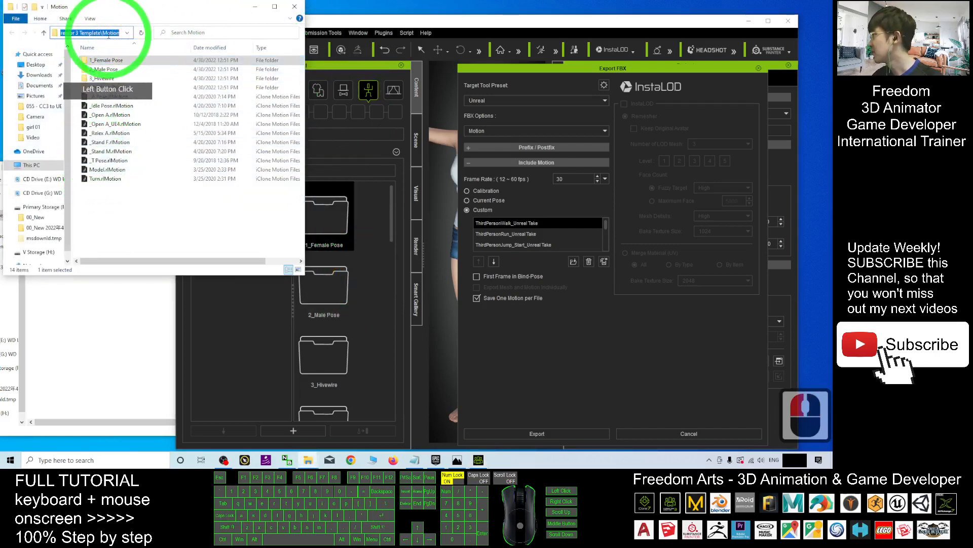
{"action": "key", "text": "ctrl+c"}
Add the _T Pose motion from the Motion template folder to the custom list and review the listed motions
{"action": "left_click", "coordinate": [573, 261]}
{"action": "left_click", "coordinate": [496, 165]}
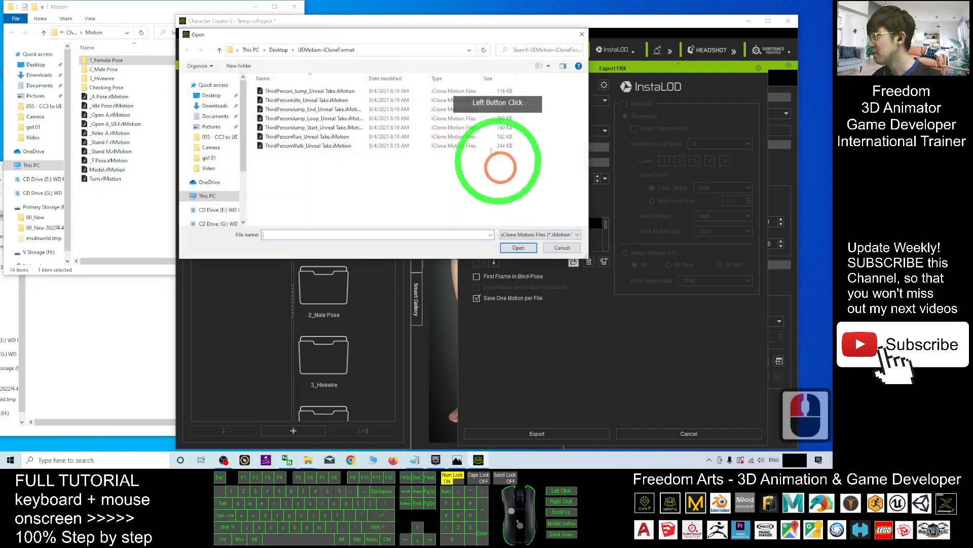
{"action": "left_click", "coordinate": [363, 50]}
{"action": "key", "text": "ctrl+v"}
{"action": "key", "text": "Return"}
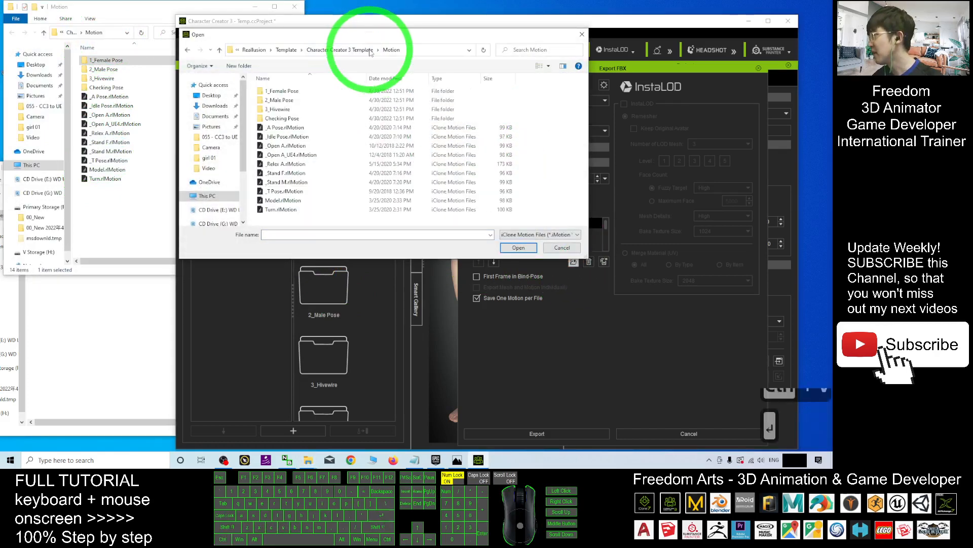
{"action": "double_click", "coordinate": [287, 191]}
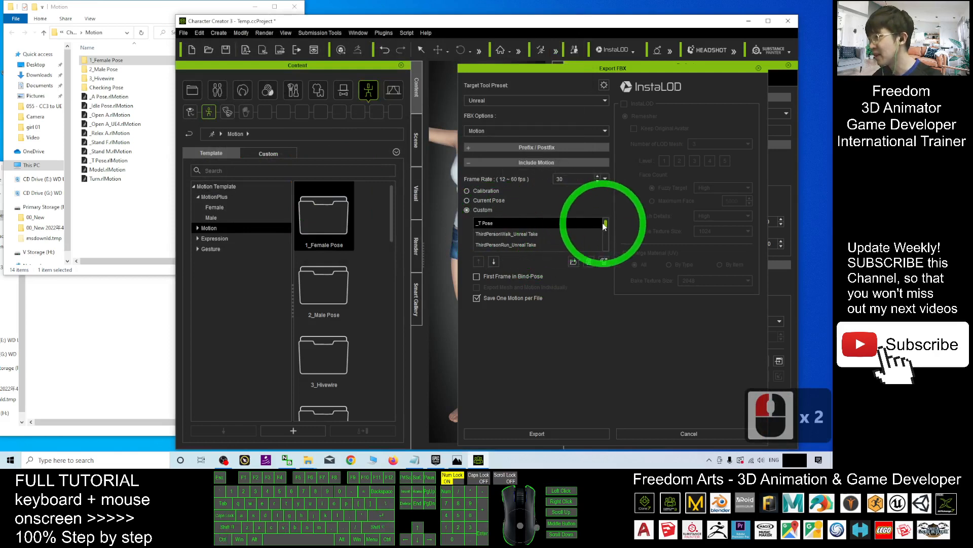
{"action": "left_click_drag", "start_coordinate": [604, 226], "coordinate": [605, 234]}
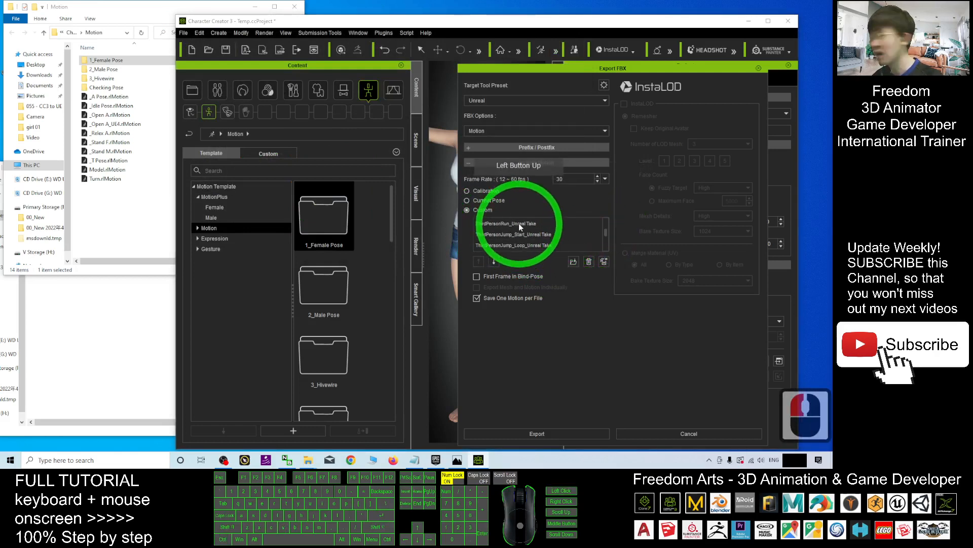
{"action": "scroll", "coordinate": [522, 231], "scroll_direction": "down", "scroll_amount": 4}
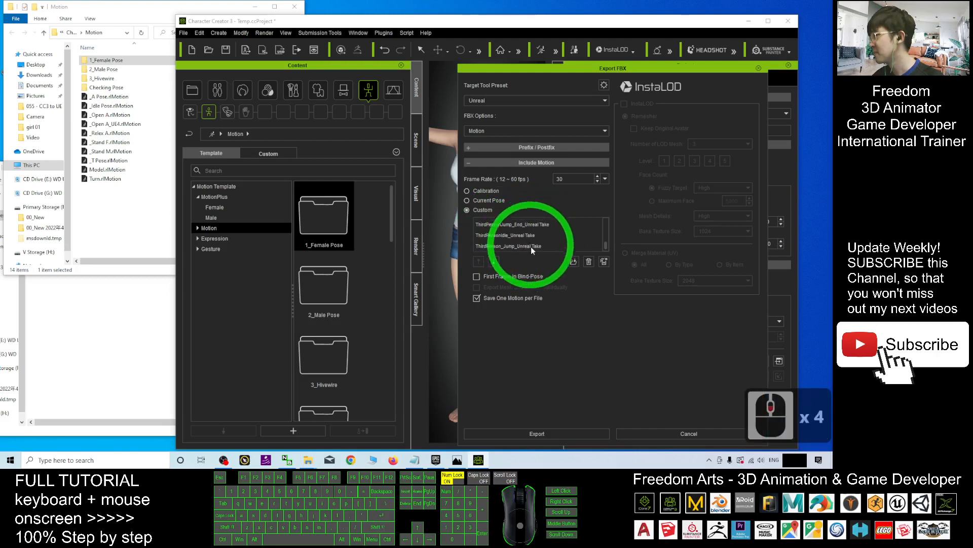
Close the Motion folder window and keep Save One Motion per File enabled in the FBX export
{"action": "left_click_drag", "start_coordinate": [150, 5], "coordinate": [177, 66]}
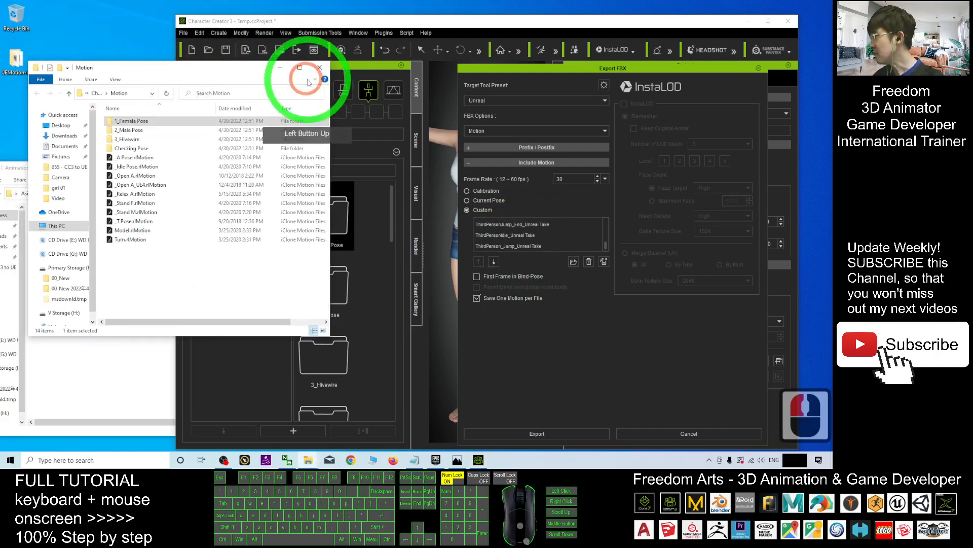
{"action": "left_click", "coordinate": [320, 68]}
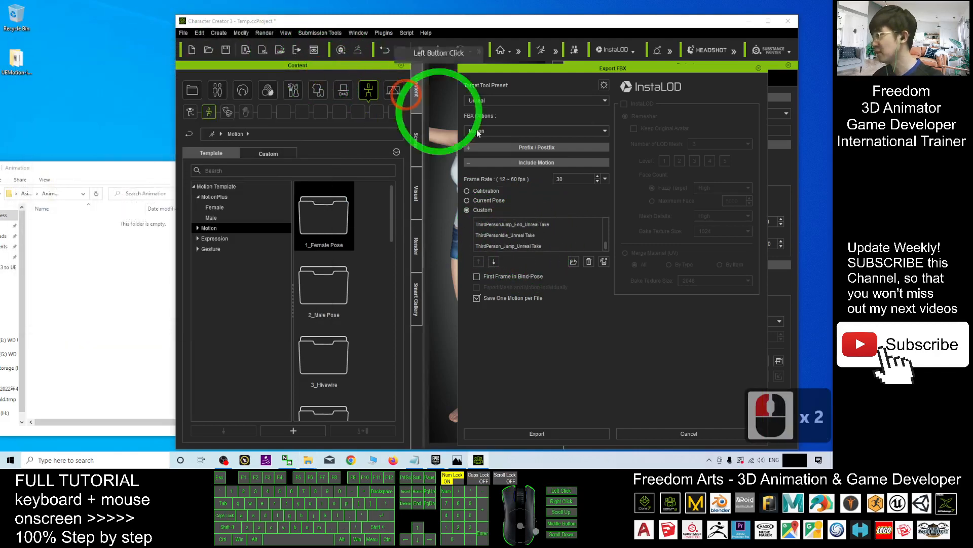
{"action": "left_click", "coordinate": [477, 298]}
{"action": "left_click", "coordinate": [477, 298]}
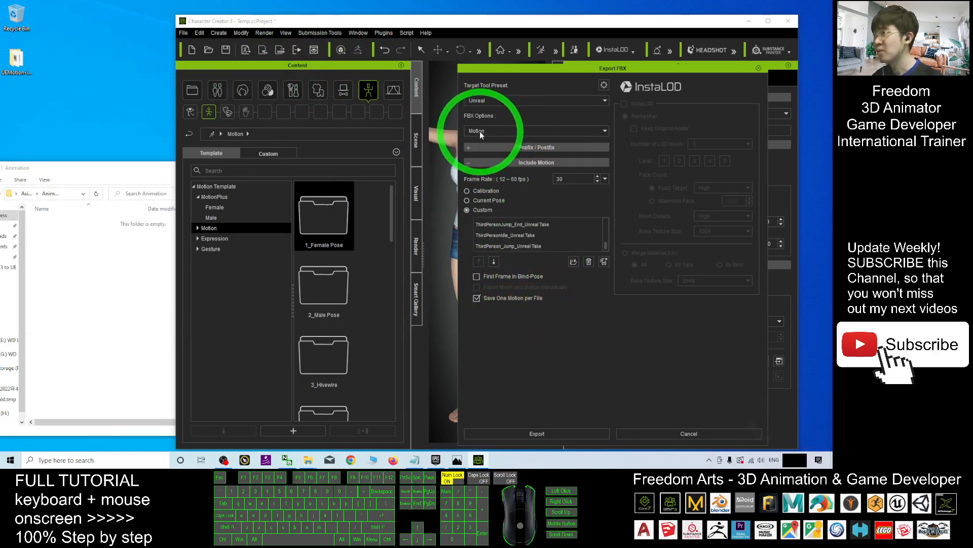
{"action": "left_click_drag", "start_coordinate": [581, 67], "coordinate": [561, 40]}
Start the motion export and copy the path of the Animation folder inside AsianGirl01
{"action": "left_click", "coordinate": [551, 403]}
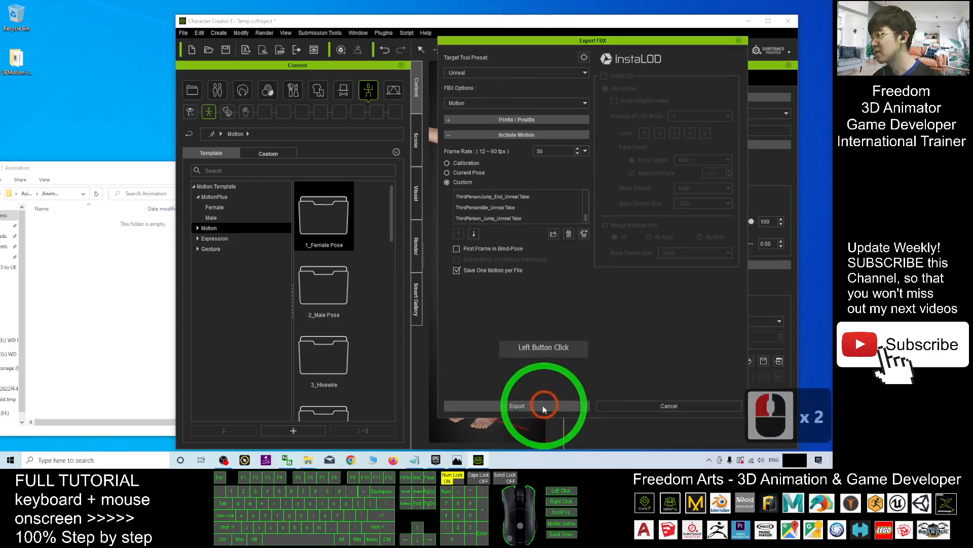
{"action": "left_click", "coordinate": [415, 279]}
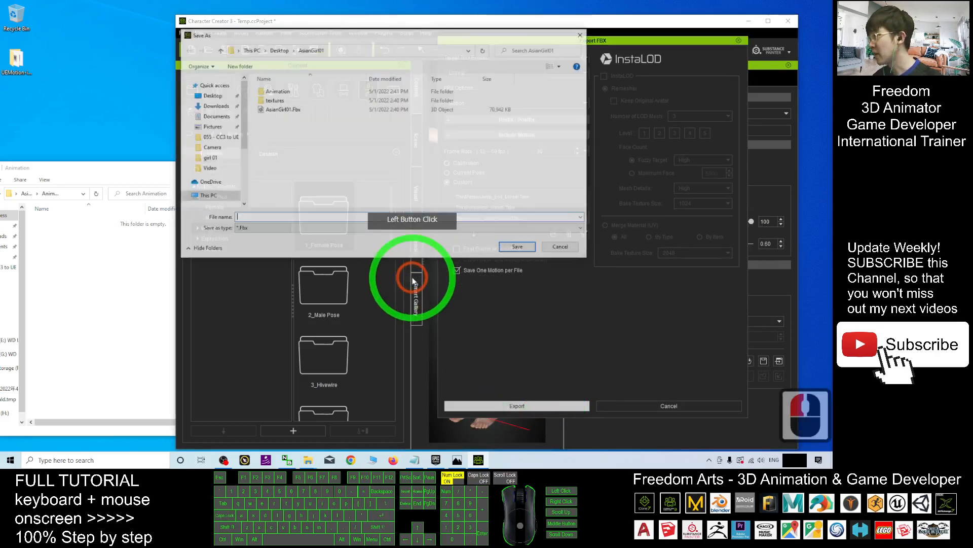
{"action": "left_click", "coordinate": [117, 172]}
{"action": "left_click_drag", "start_coordinate": [118, 174], "coordinate": [197, 169]}
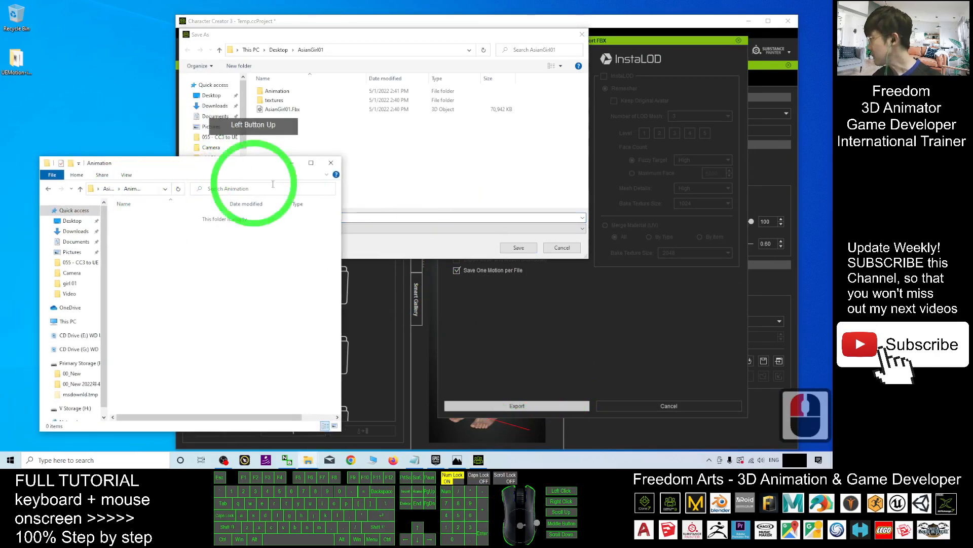
{"action": "left_click", "coordinate": [328, 163]}
{"action": "double_click", "coordinate": [119, 192]}
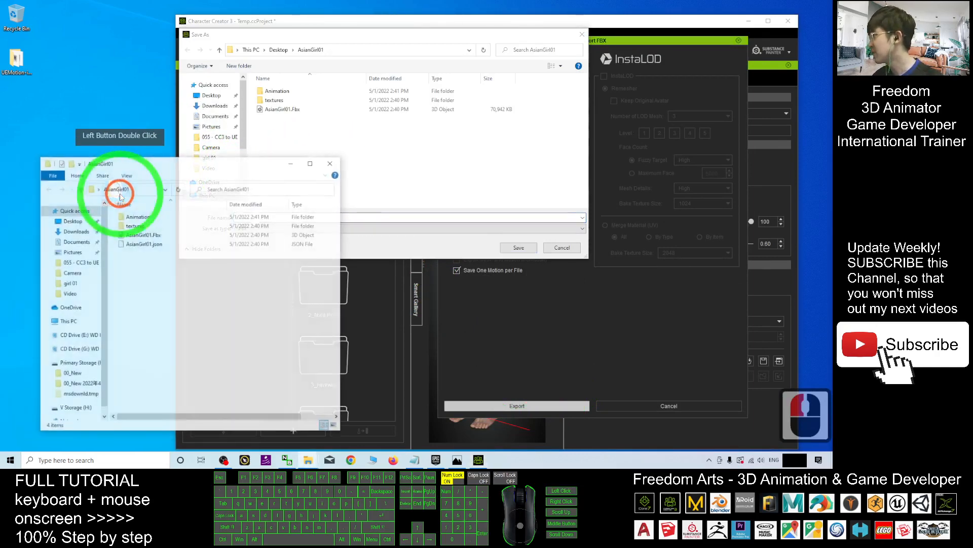
{"action": "double_click", "coordinate": [136, 216]}
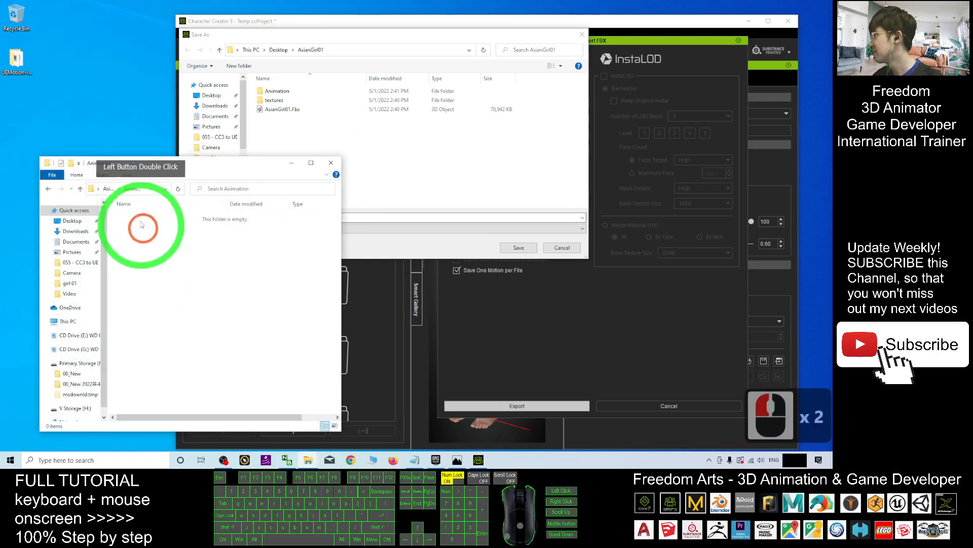
{"action": "left_click", "coordinate": [146, 191]}
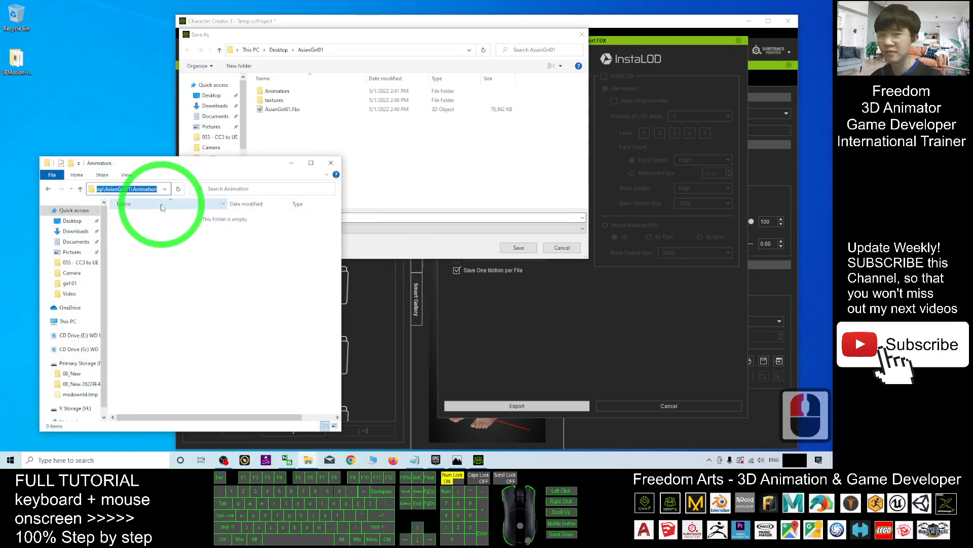
{"action": "key", "text": "ctrl+c"}
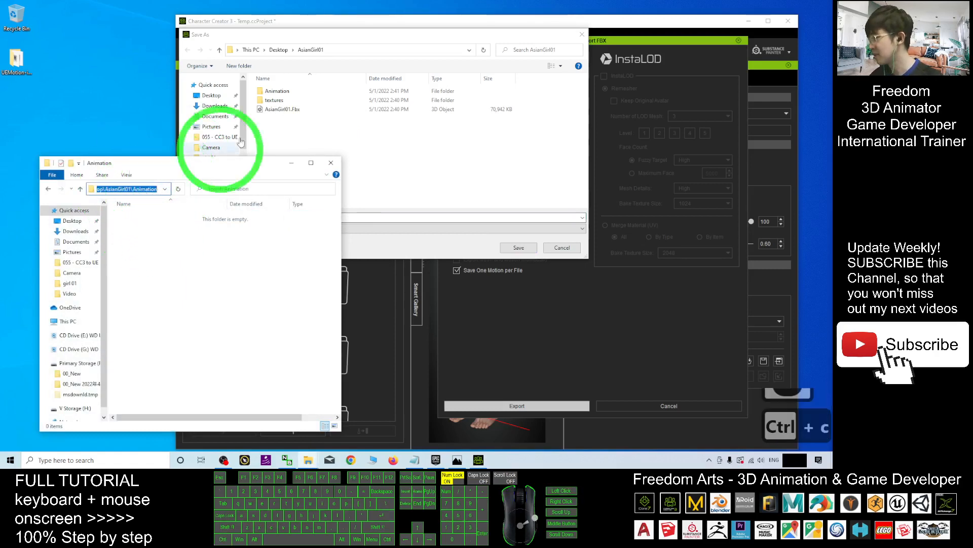
Save the FBX motions in the Animation folder under the name AsianGirl01 and view the exported files
{"action": "left_click", "coordinate": [343, 50]}
{"action": "key", "text": "ctrl+v"}
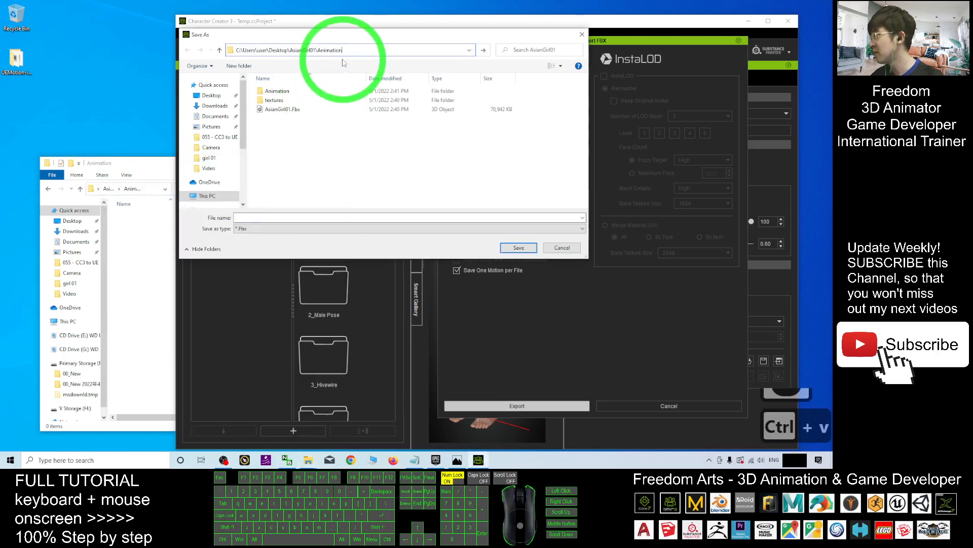
{"action": "key", "text": "Return"}
{"action": "left_click", "coordinate": [247, 219]}
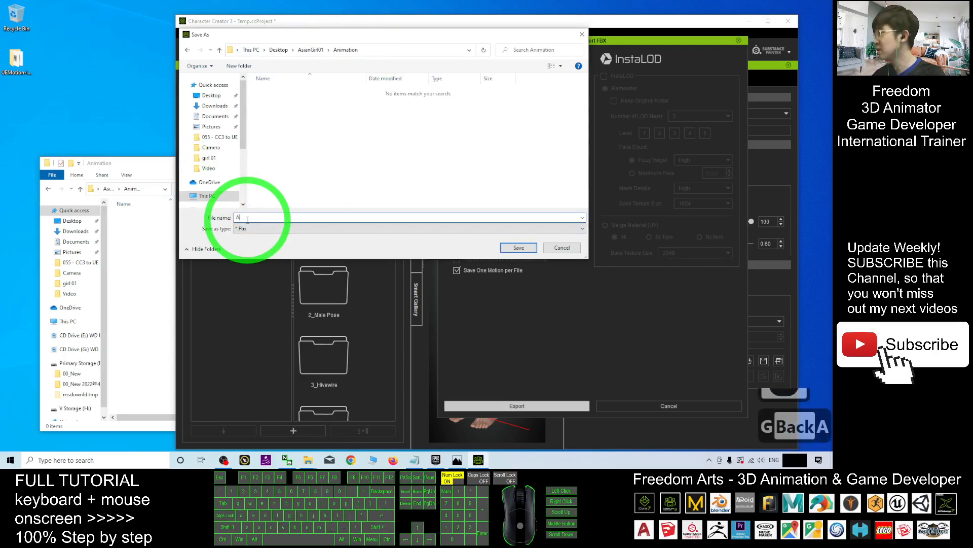
{"action": "type", "text": "AsianGirl01"}
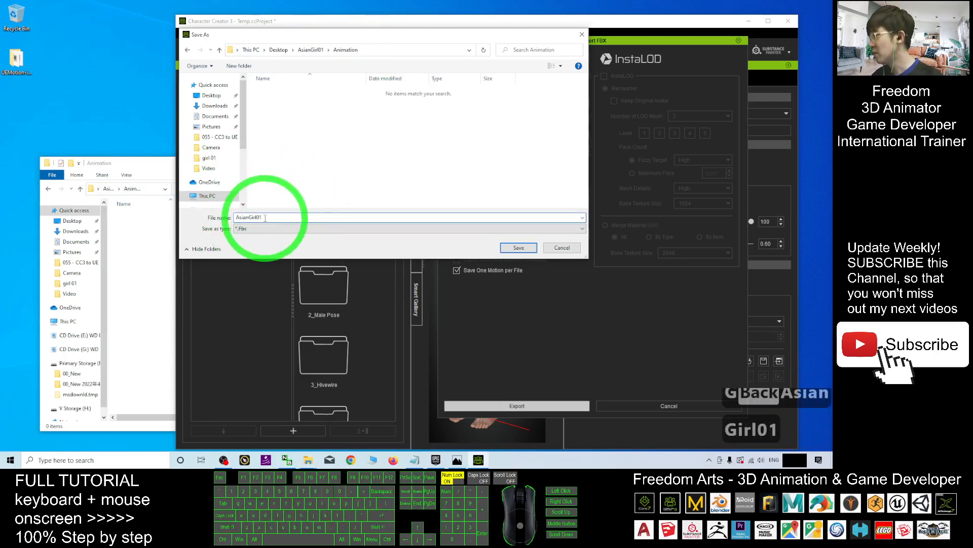
{"action": "left_click", "coordinate": [518, 248]}
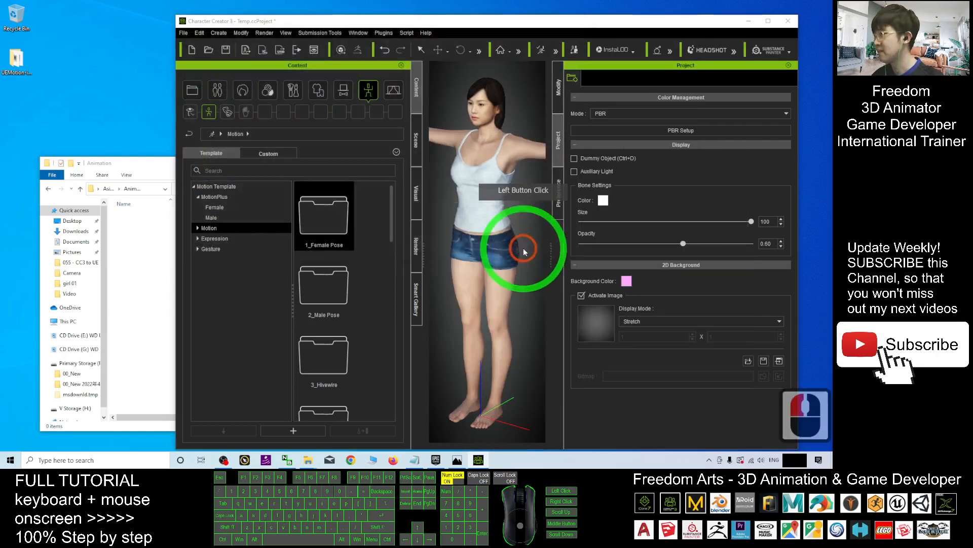
{"action": "left_click", "coordinate": [135, 258]}
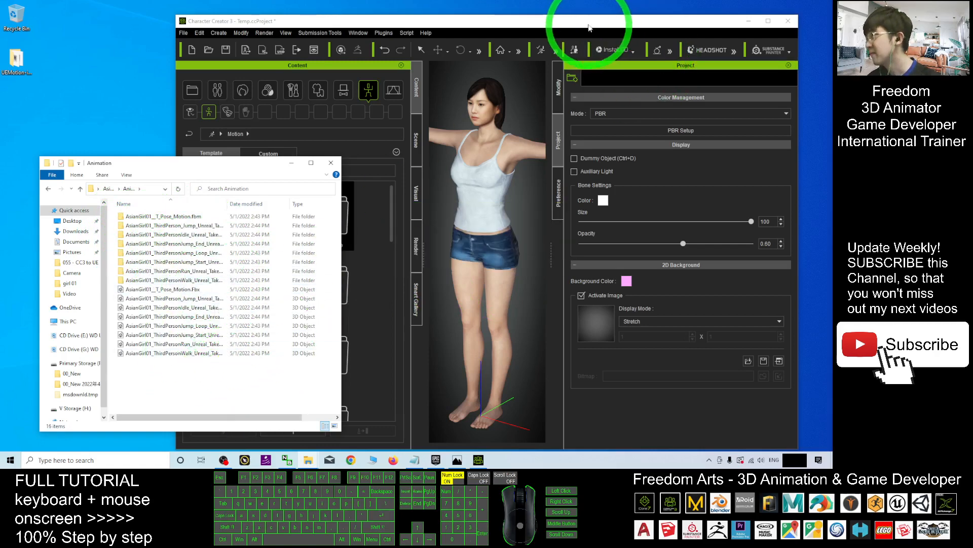
{"action": "left_click_drag", "start_coordinate": [589, 26], "coordinate": [643, 25]}
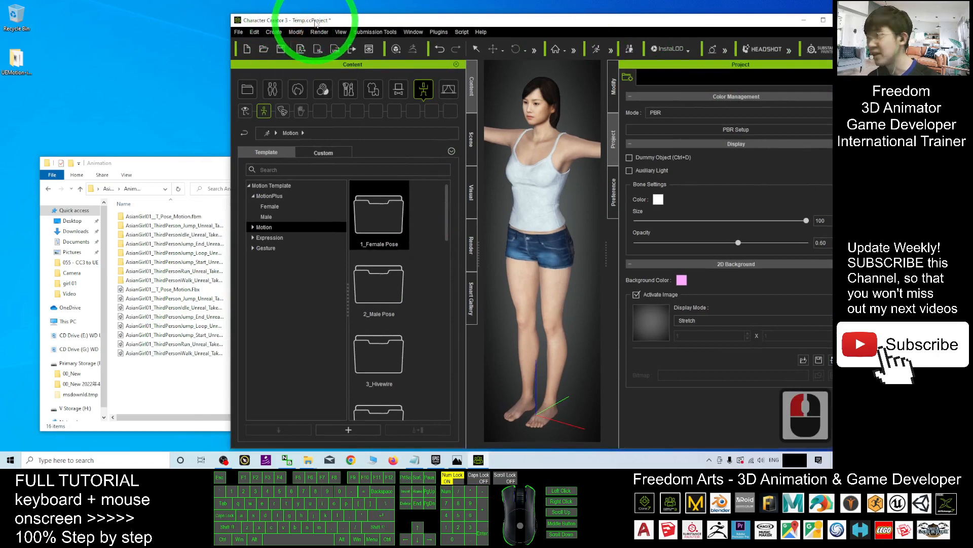
Try to save the project on the Desktop under the file name AsianGirl01
{"action": "left_click", "coordinate": [238, 32]}
{"action": "left_click", "coordinate": [261, 89]}
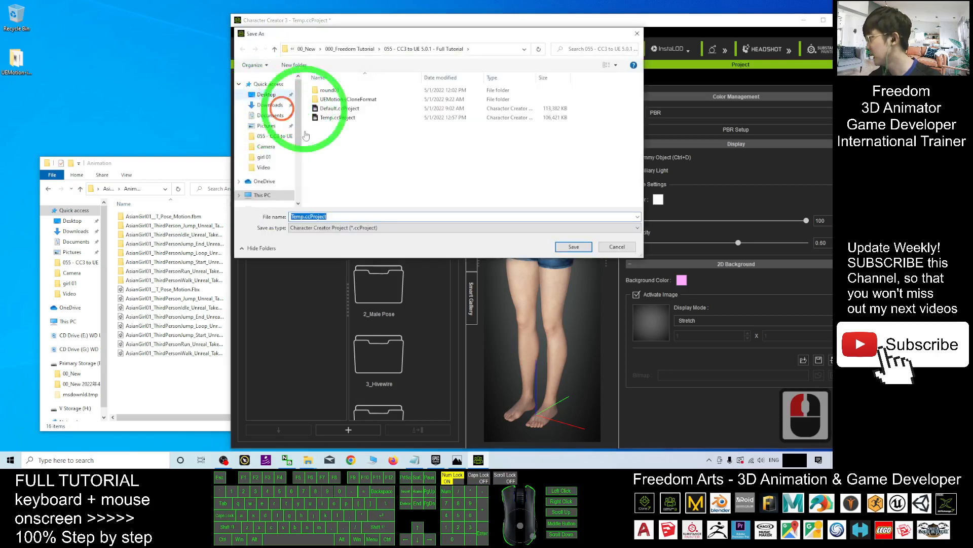
{"action": "double_click", "coordinate": [311, 217]}
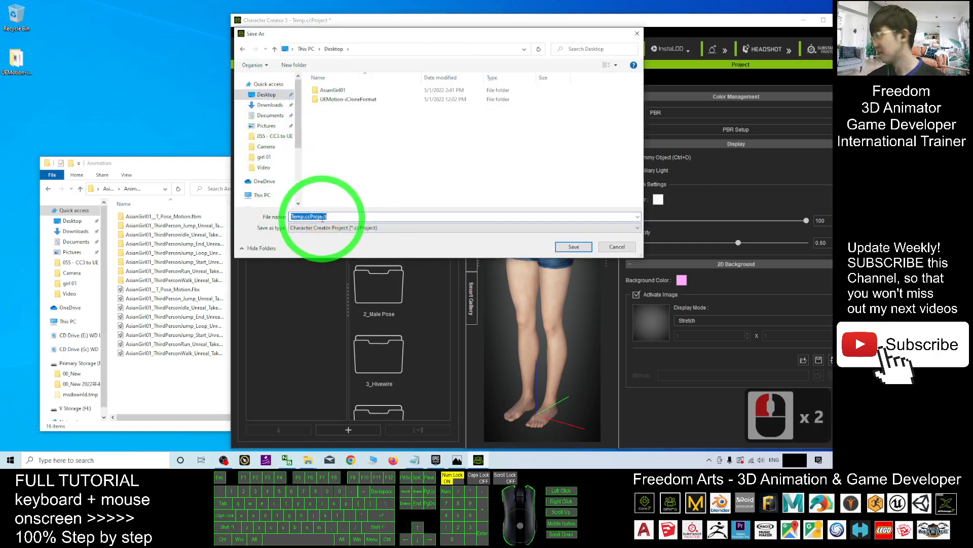
{"action": "type", "text": "asiangirl01"}
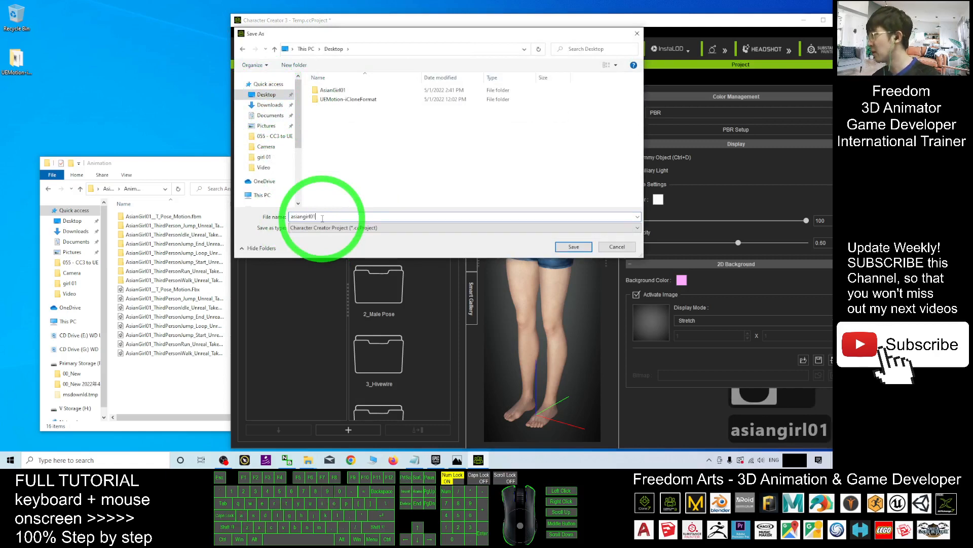
{"action": "left_click_drag", "start_coordinate": [327, 217], "coordinate": [159, 218]}
{"action": "type", "text": "As"}
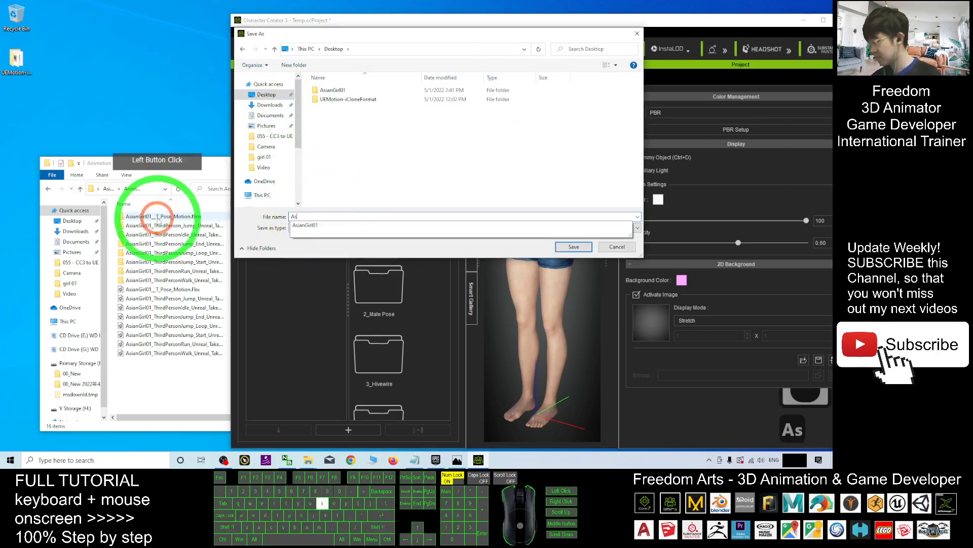
{"action": "type", "text": "ianGirl"}
{"action": "key", "text": "BackSpace"}
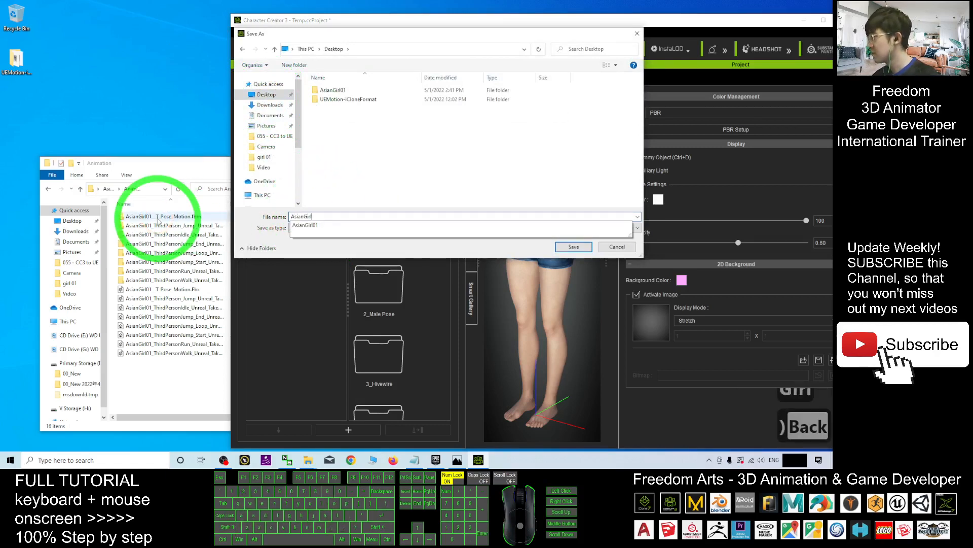
{"action": "type", "text": "01"}
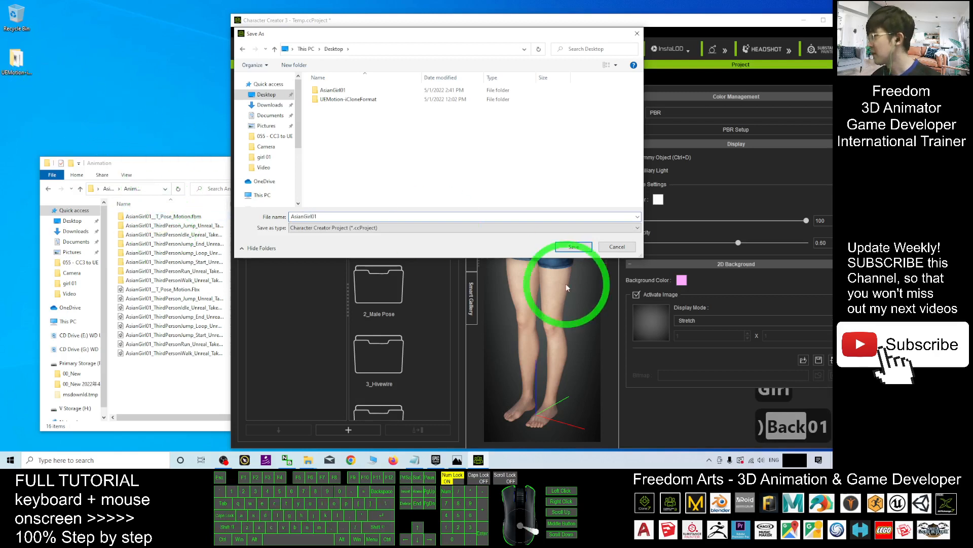
{"action": "left_click", "coordinate": [572, 247]}
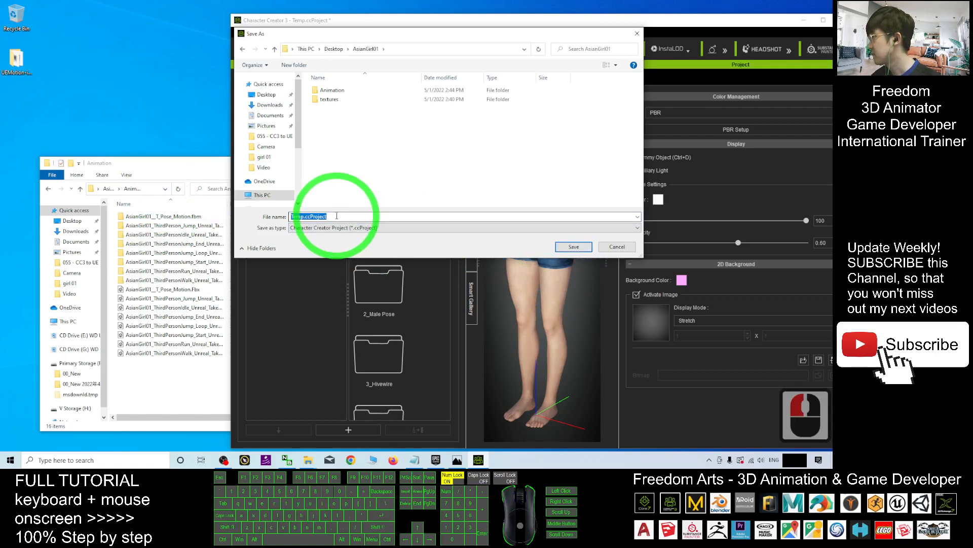
Save the project on the Desktop under the file name AsianGirl01Project
{"action": "left_click", "coordinate": [266, 94]}
{"action": "left_click", "coordinate": [340, 217]}
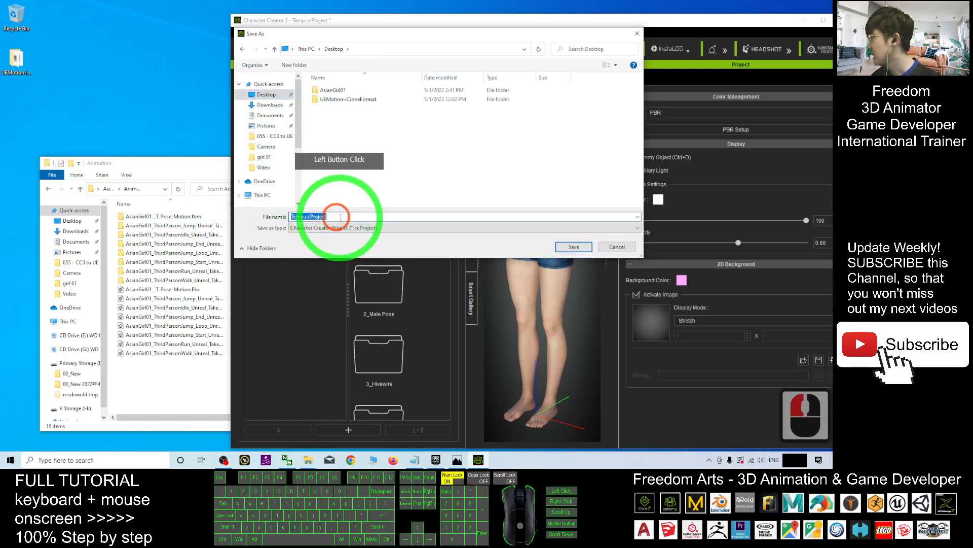
{"action": "type", "text": "AsianGirl"}
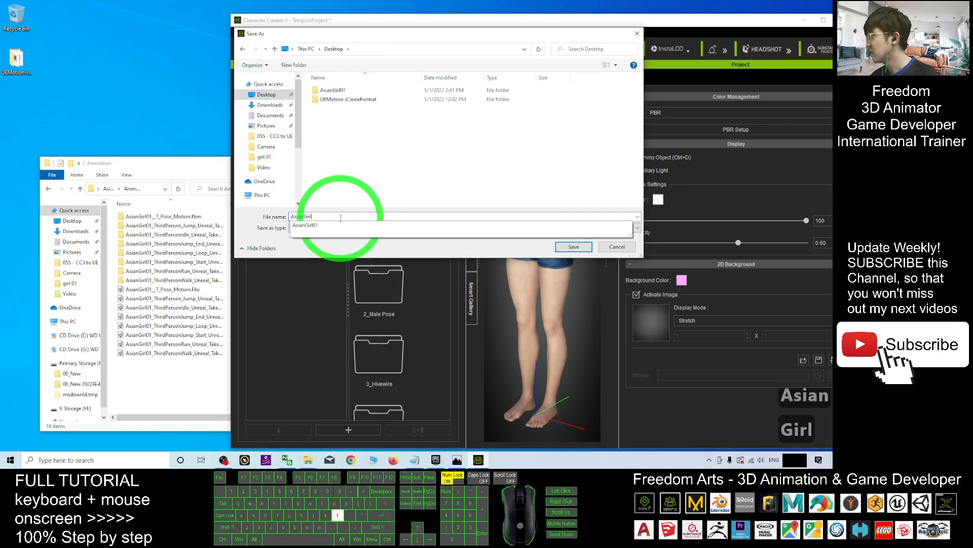
{"action": "type", "text": "01Pro"}
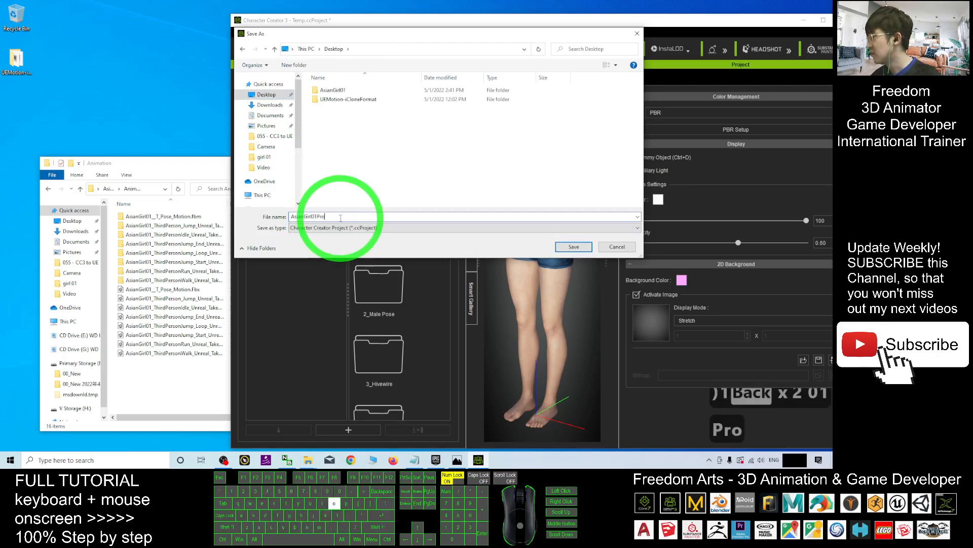
{"action": "type", "text": "ject"}
{"action": "left_click", "coordinate": [573, 246]}
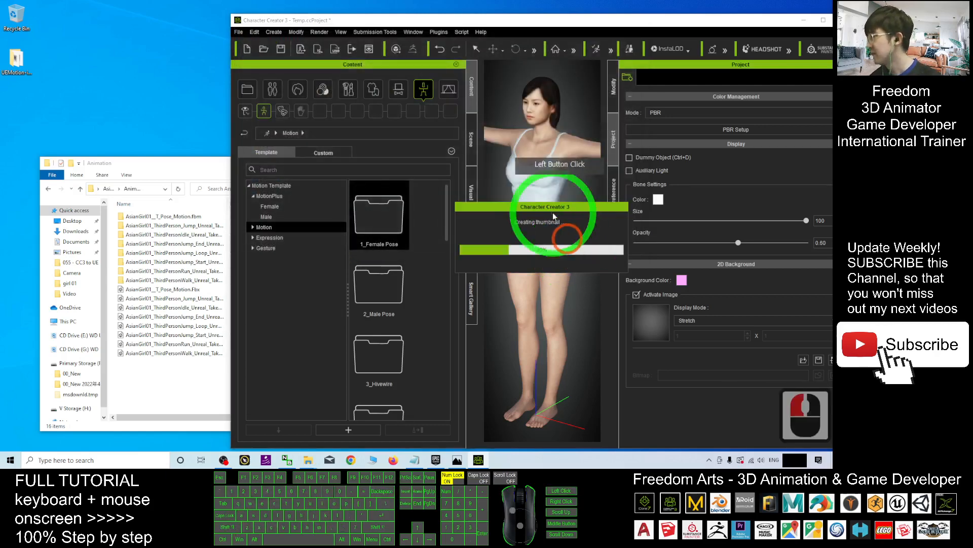
Check the saved project file on the desktop and close Character Creator
{"action": "left_click", "coordinate": [172, 189]}
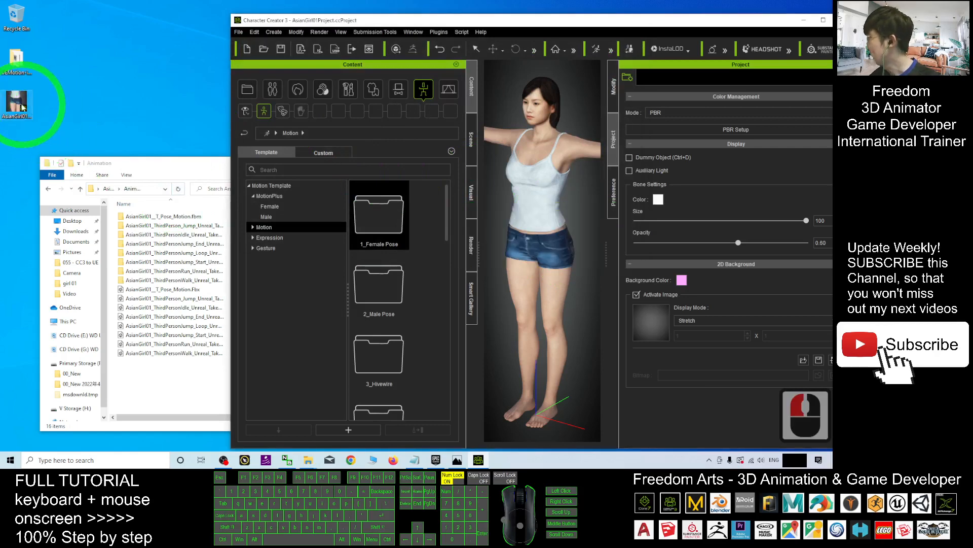
{"action": "left_click", "coordinate": [22, 108]}
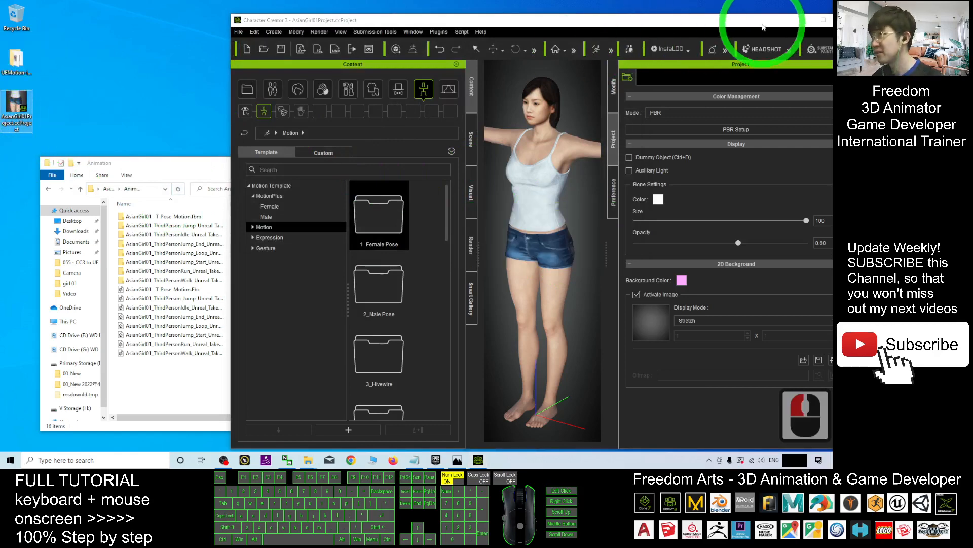
{"action": "left_click_drag", "start_coordinate": [763, 24], "coordinate": [657, 29]}
{"action": "left_click", "coordinate": [739, 26]}
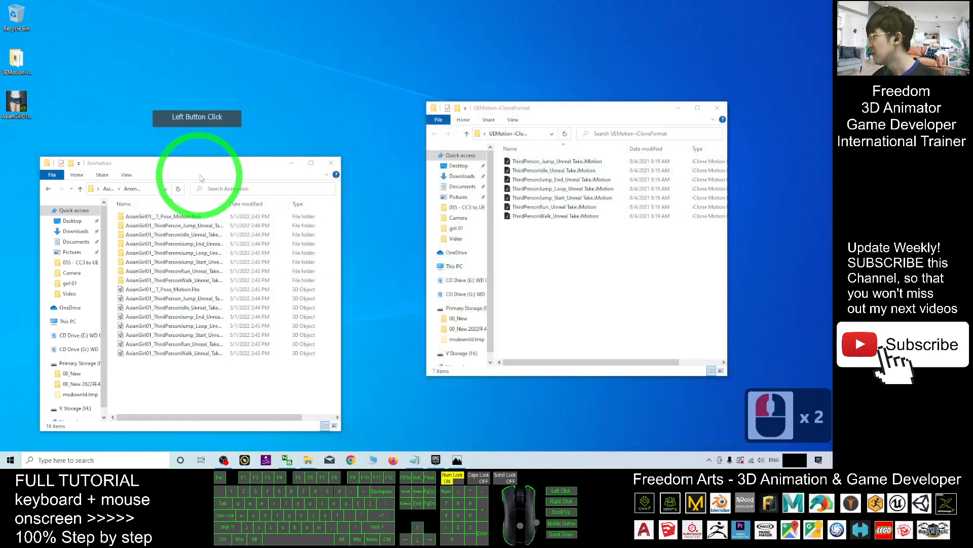
Move the Animation and UEMotion-iCloneFormat folder windows into view and close both
{"action": "left_click_drag", "start_coordinate": [202, 167], "coordinate": [232, 109]}
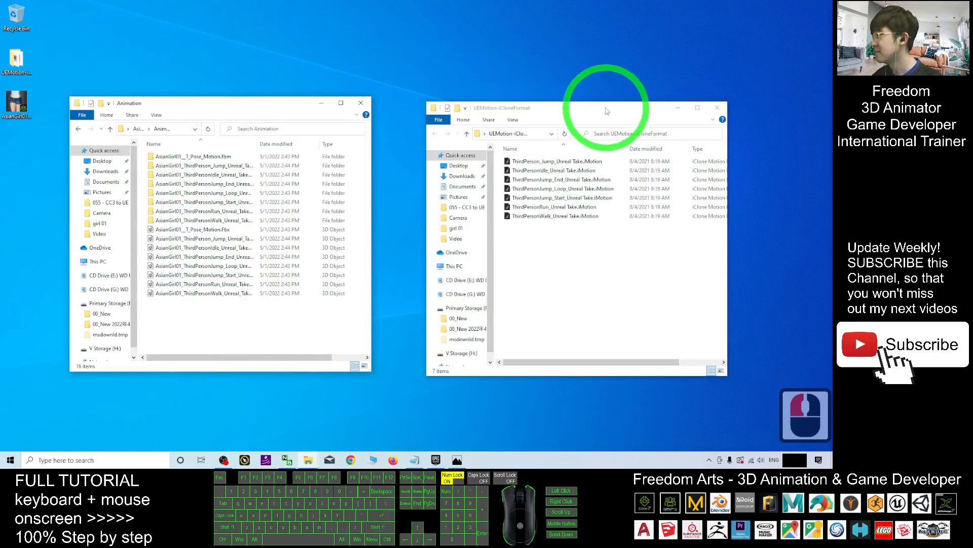
{"action": "left_click_drag", "start_coordinate": [607, 111], "coordinate": [499, 116]}
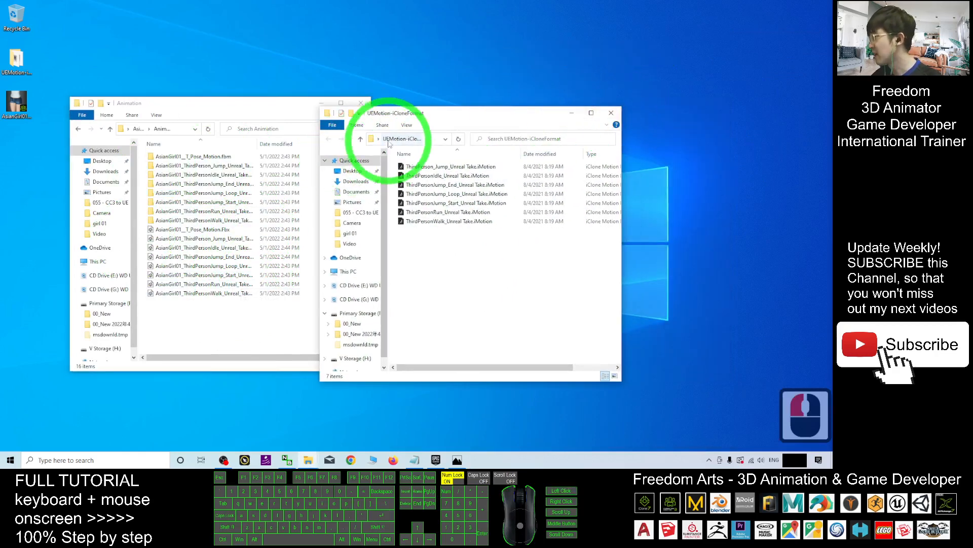
{"action": "left_click", "coordinate": [611, 113]}
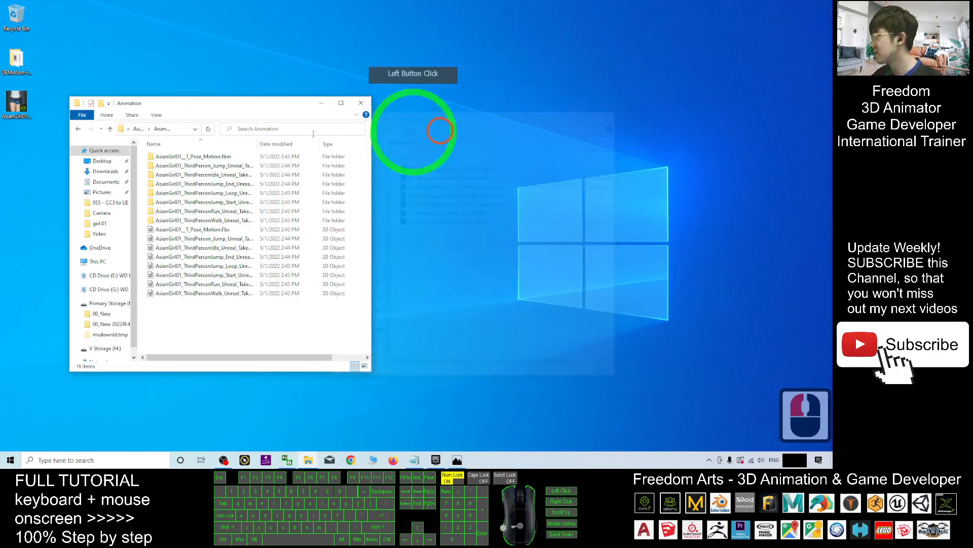
{"action": "left_click", "coordinate": [361, 103]}
Open the AsianGirl01 folder on the desktop and examine AsianGirl01.Fbx and the full motion file names in its Animation folder
{"action": "left_click", "coordinate": [118, 190]}
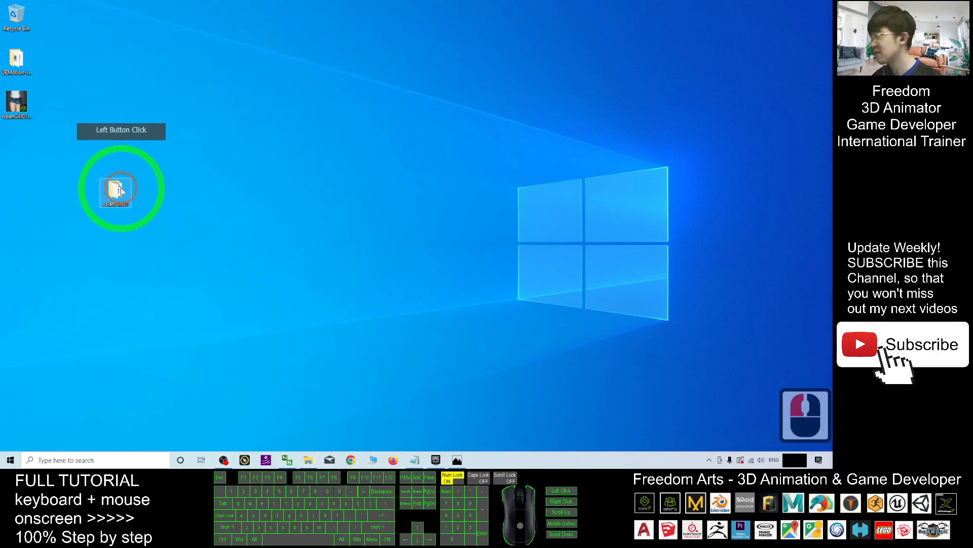
{"action": "double_click", "coordinate": [119, 189]}
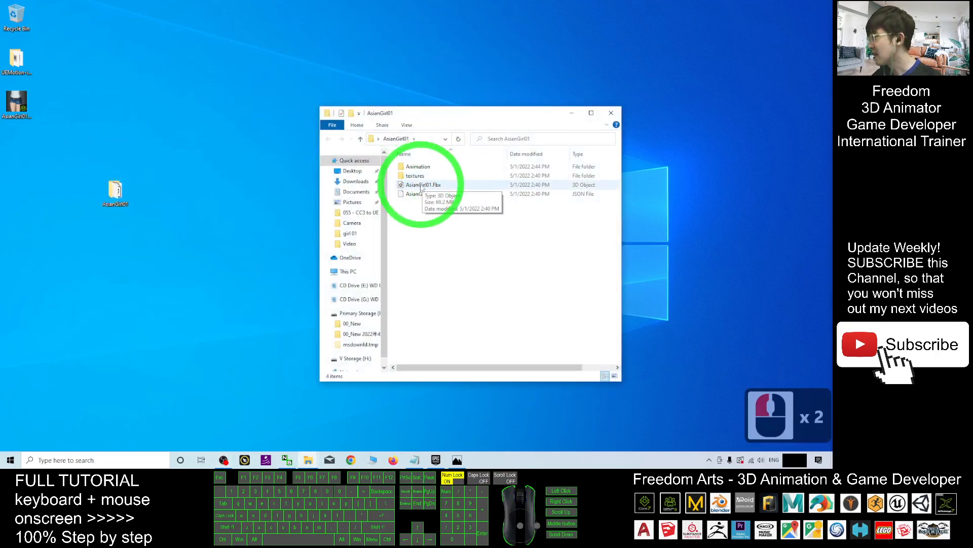
{"action": "left_click", "coordinate": [417, 185]}
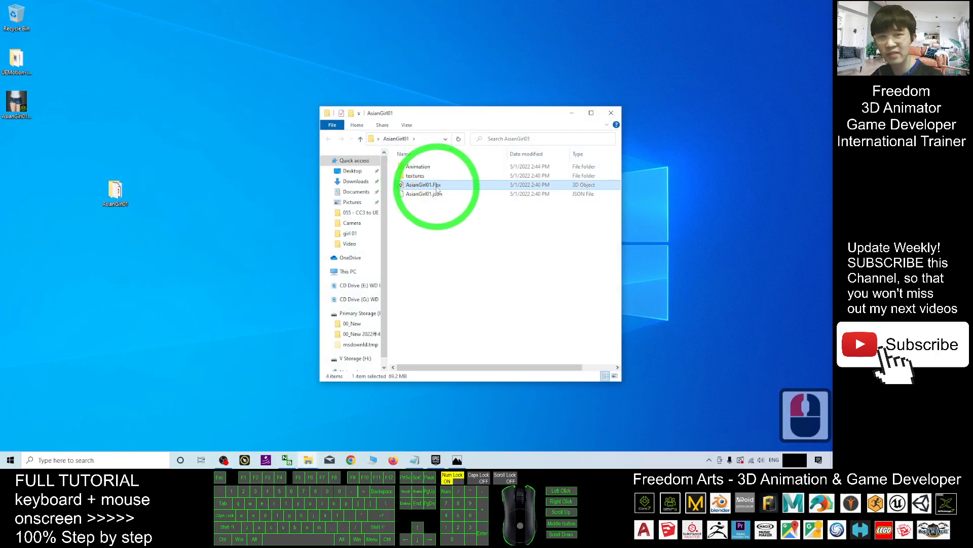
{"action": "double_click", "coordinate": [418, 166]}
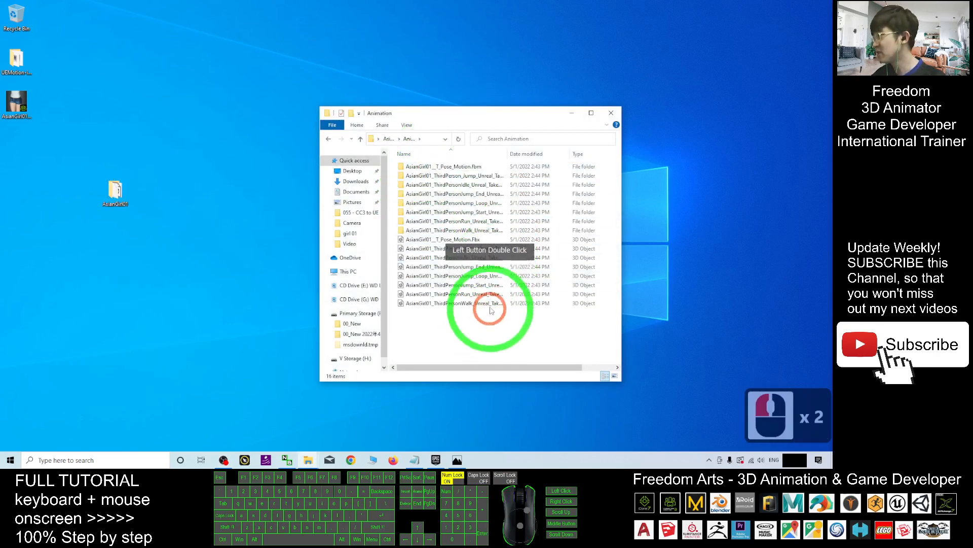
{"action": "left_click", "coordinate": [504, 157]}
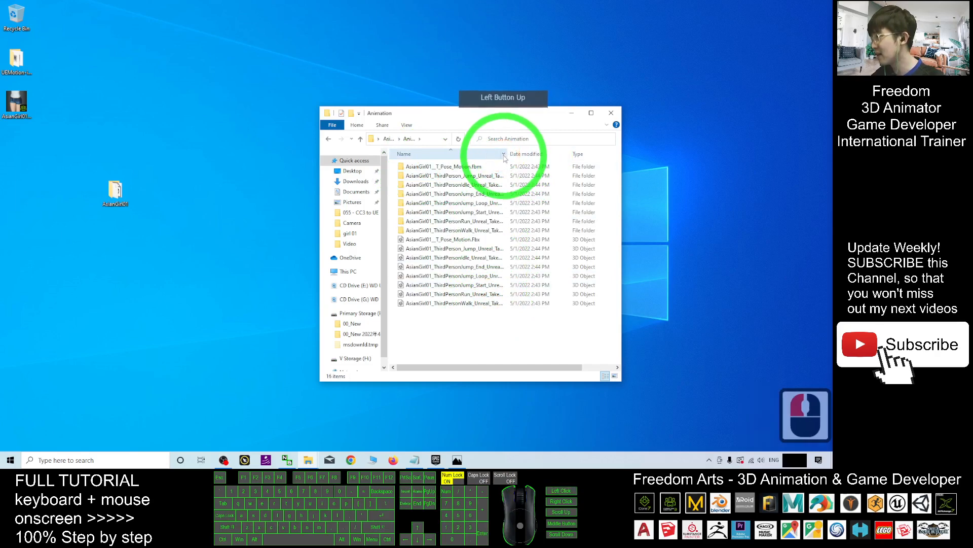
{"action": "left_click_drag", "start_coordinate": [507, 153], "coordinate": [578, 153]}
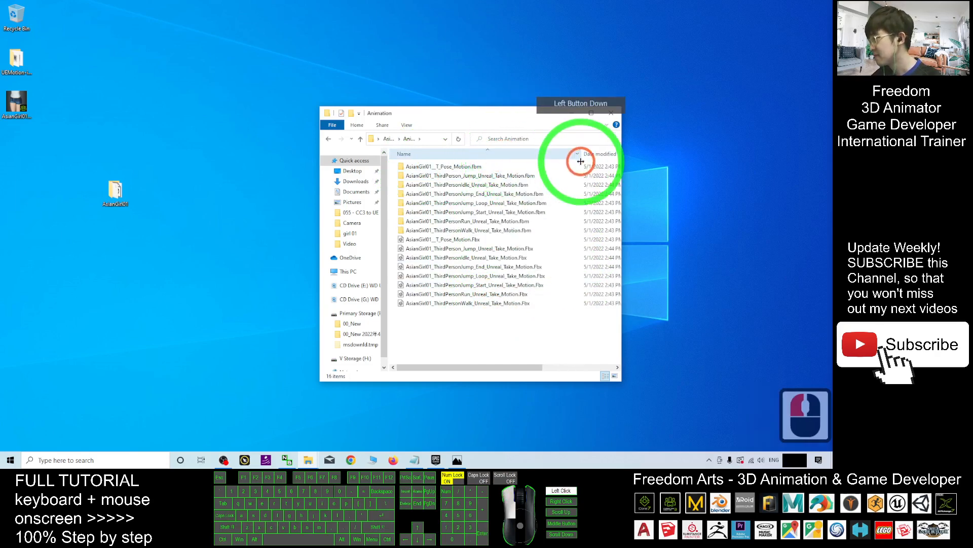
{"action": "left_click", "coordinate": [439, 338]}
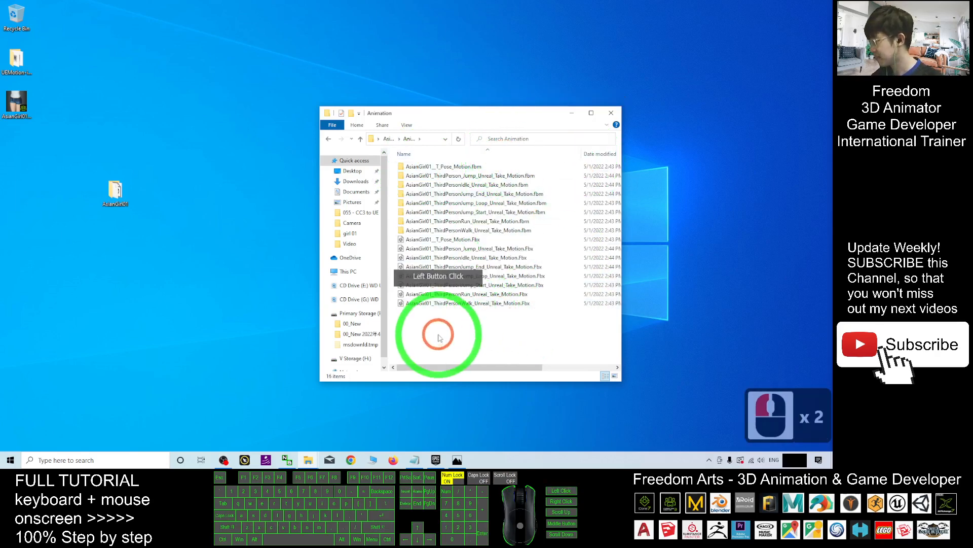
Bring up the Epic Games Launcher and review the WORKFLOW list in notes.txt in Notepad through the motion export line
{"action": "left_click", "coordinate": [435, 459]}
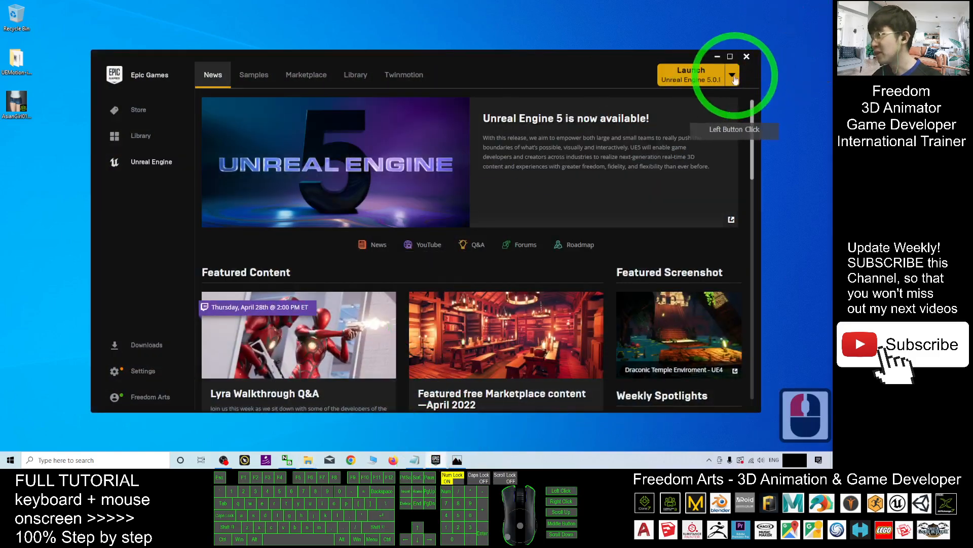
{"action": "left_click", "coordinate": [416, 459]}
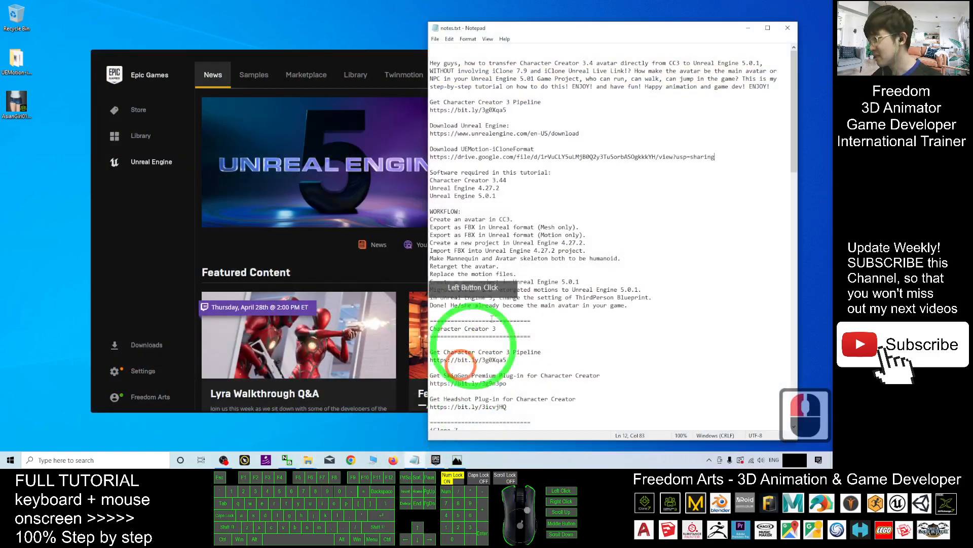
{"action": "scroll", "coordinate": [528, 199], "scroll_direction": "down", "scroll_amount": 1}
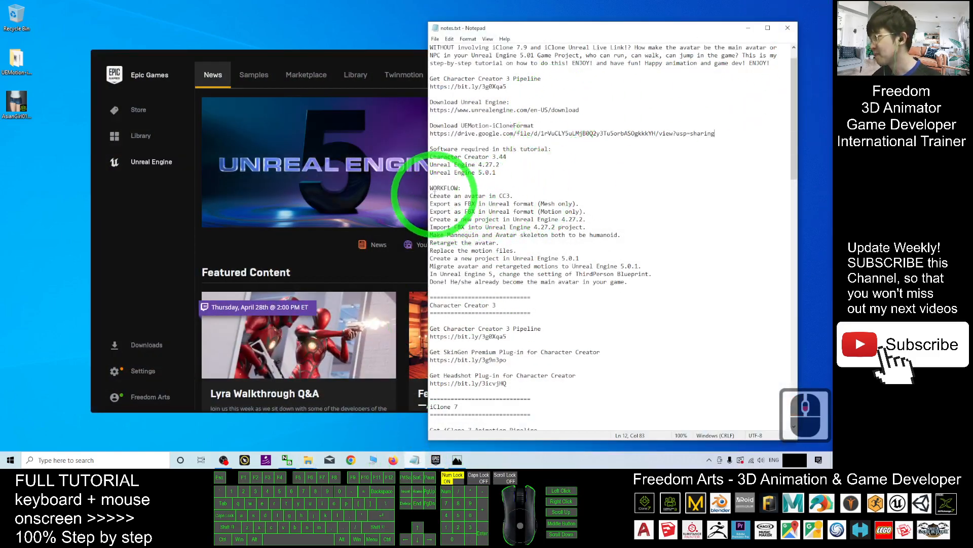
{"action": "left_click_drag", "start_coordinate": [430, 197], "coordinate": [490, 193]}
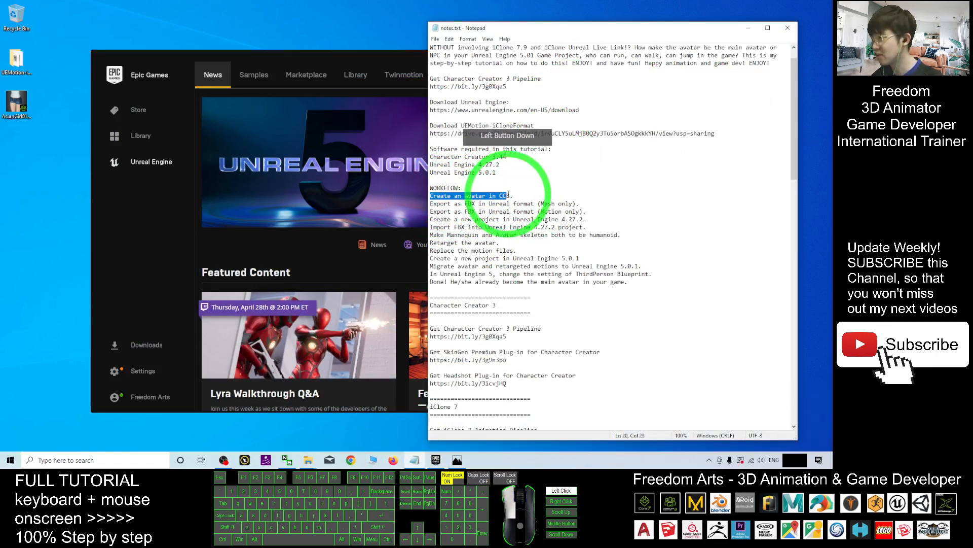
{"action": "left_click_drag", "start_coordinate": [436, 203], "coordinate": [572, 213]}
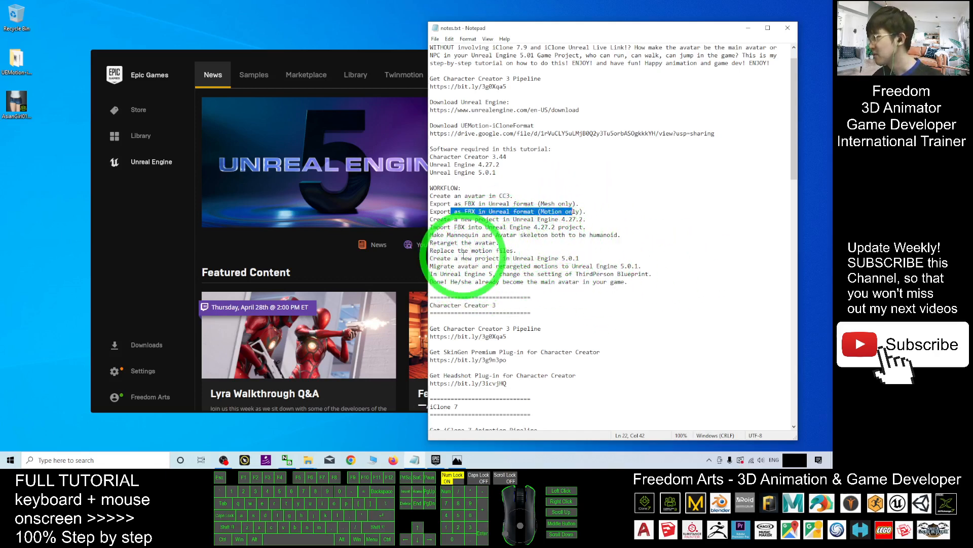
Insert "From UE 4.27.2" after "retargeted motions" in the migration line of the WORKFLOW list
{"action": "left_click", "coordinate": [556, 266]}
{"action": "type", "text": "F"}
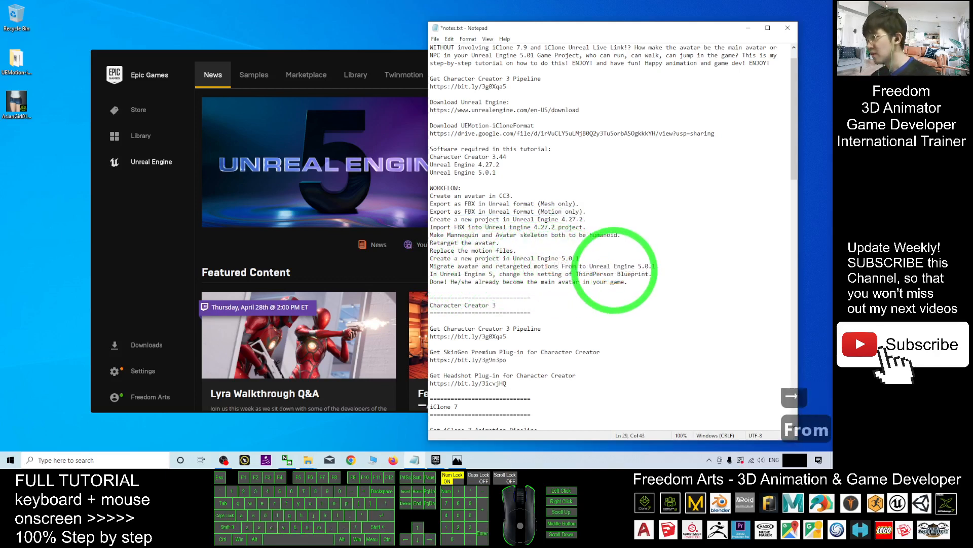
{"action": "type", "text": "rom UE4.27.2"}
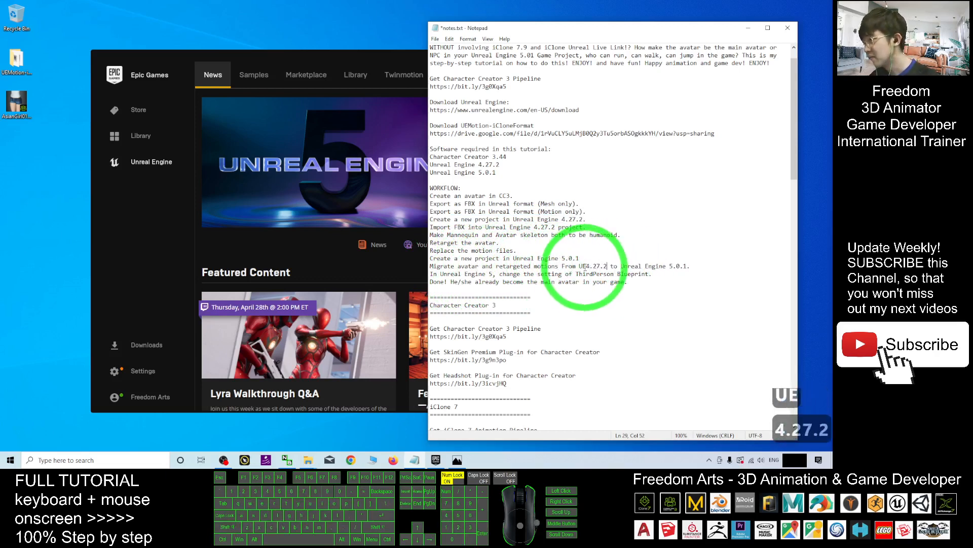
{"action": "left_click", "coordinate": [587, 267]}
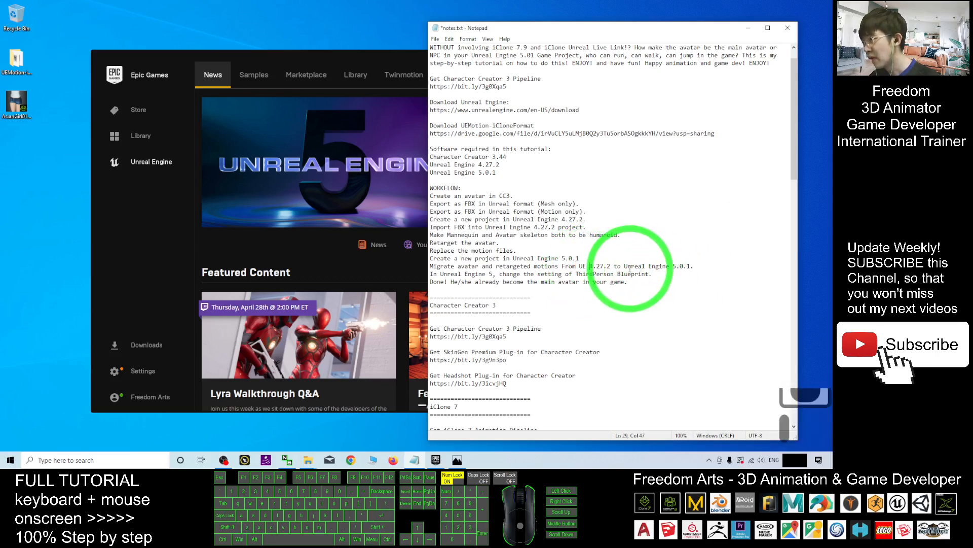
Shorten "Unreal Engine" to "UE" before 5.0.1 in the migration line and save the notes
{"action": "left_click_drag", "start_coordinate": [631, 266], "coordinate": [666, 268]}
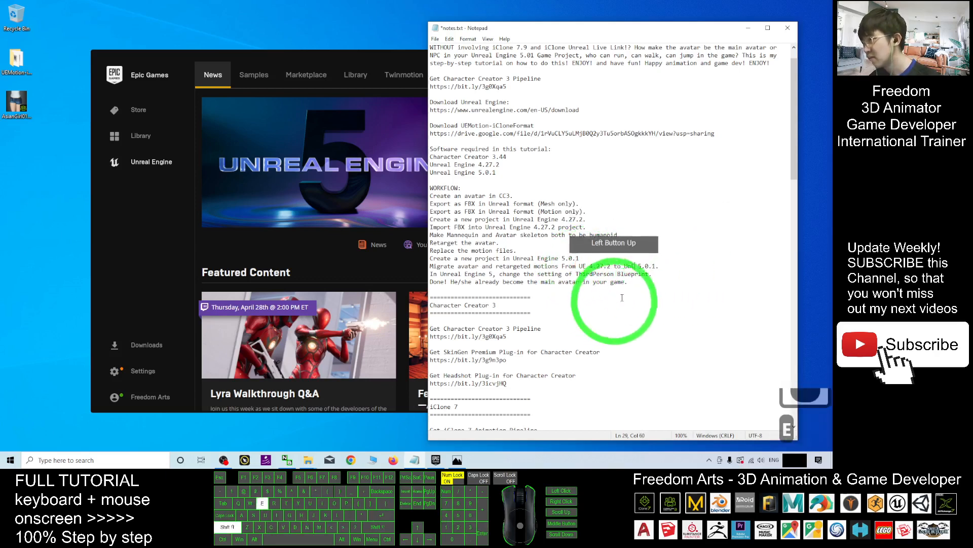
{"action": "key", "text": "BackSpace"}
{"action": "key", "text": "BackSpace"}
{"action": "type", "text": "E"}
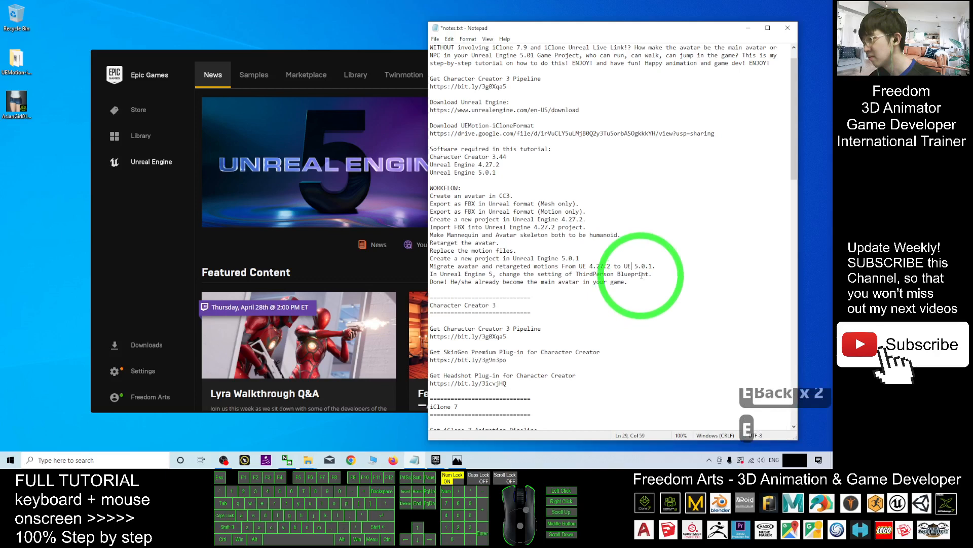
{"action": "left_click", "coordinate": [671, 267]}
{"action": "key", "text": "ctrl+s"}
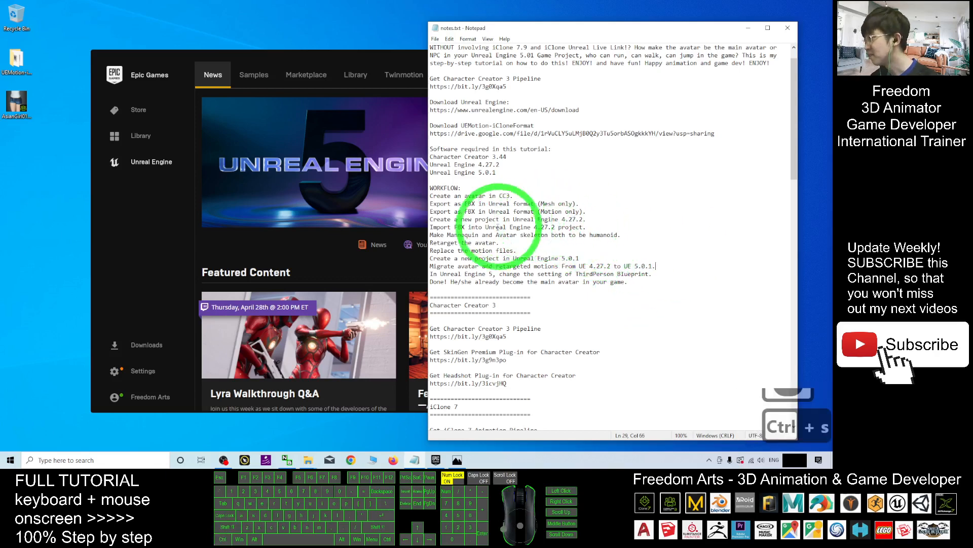
Mark the Unreal Engine 4.27.2 project line in the notes, minimize them, and launch Unreal Engine 4.27.2 from the Epic Games Launcher
{"action": "left_click_drag", "start_coordinate": [432, 219], "coordinate": [584, 220]}
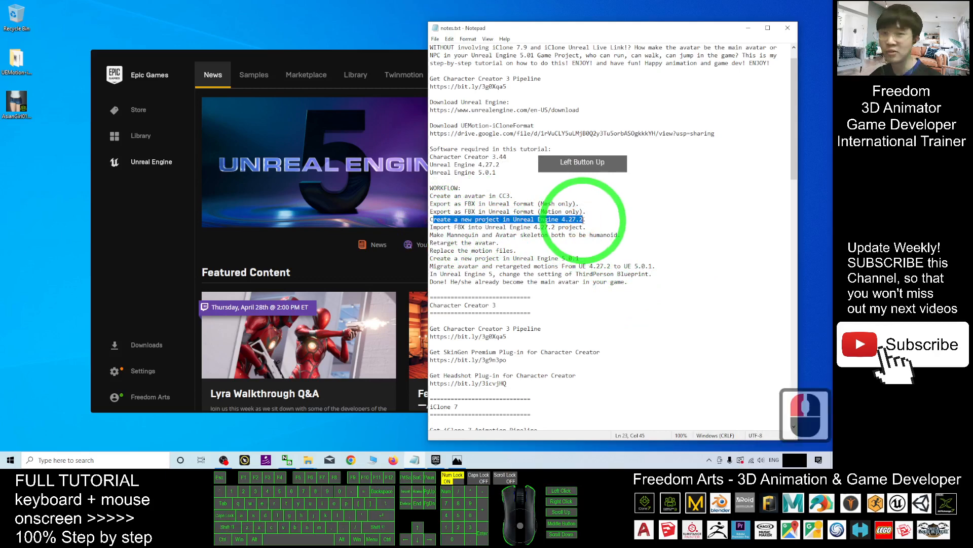
{"action": "left_click", "coordinate": [749, 29]}
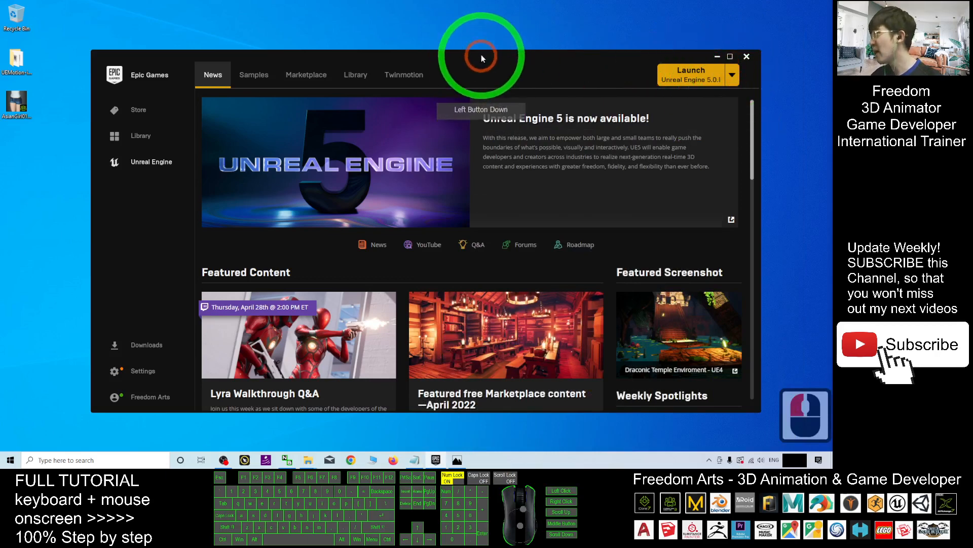
{"action": "left_click_drag", "start_coordinate": [491, 73], "coordinate": [485, 75]}
{"action": "left_click", "coordinate": [726, 77]}
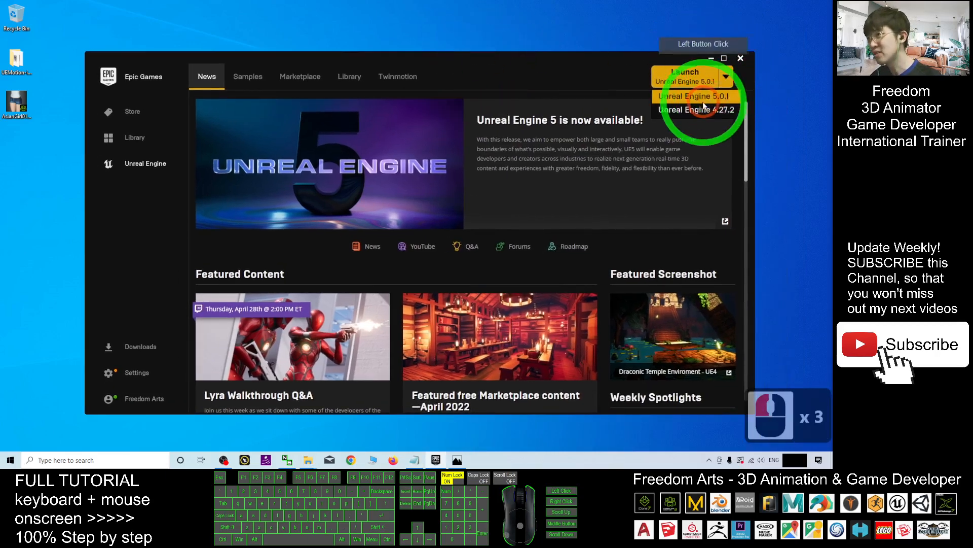
{"action": "left_click", "coordinate": [681, 96]}
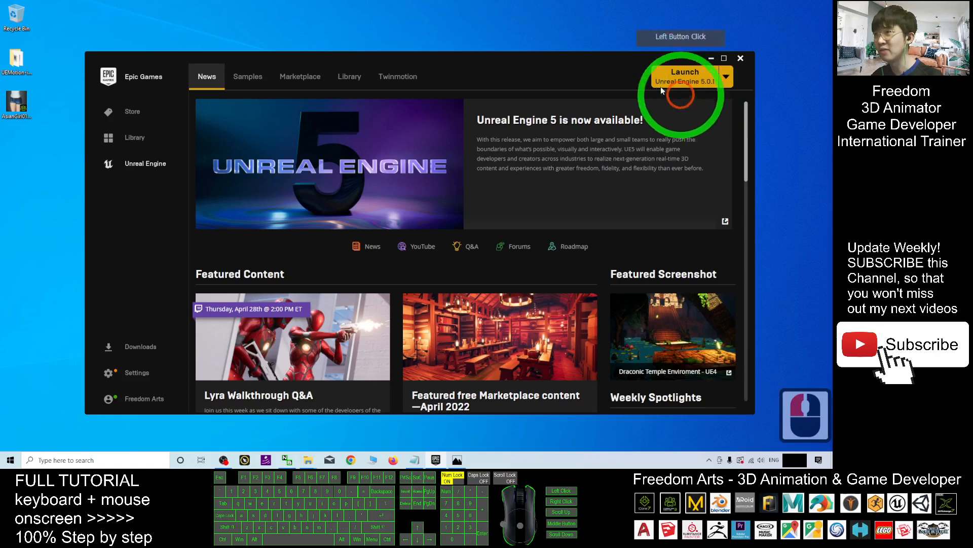
{"action": "left_click", "coordinate": [725, 81]}
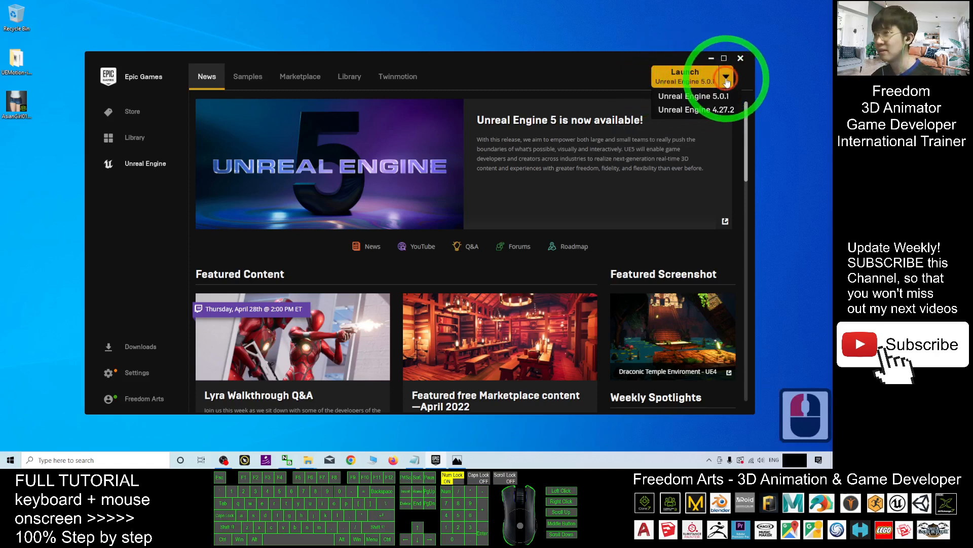
{"action": "left_click", "coordinate": [719, 115]}
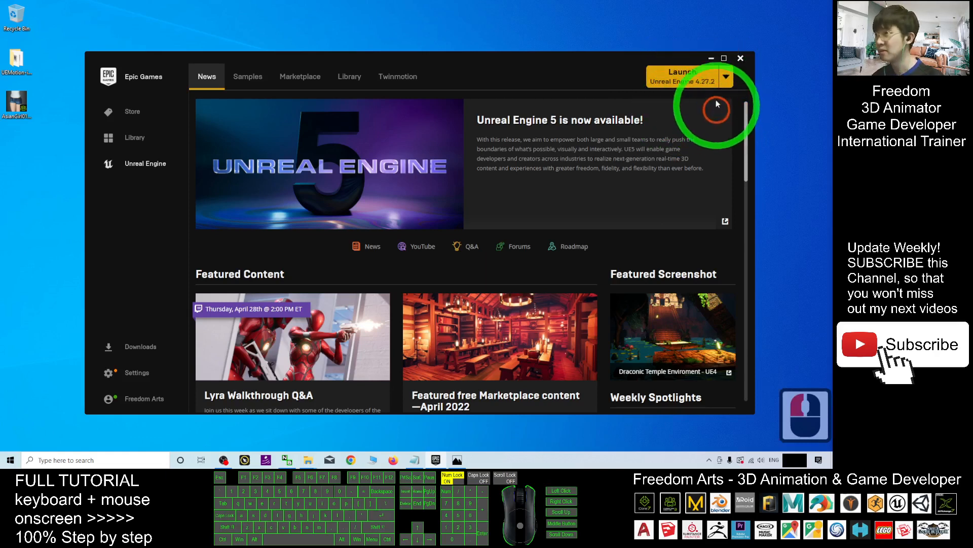
{"action": "left_click", "coordinate": [685, 78]}
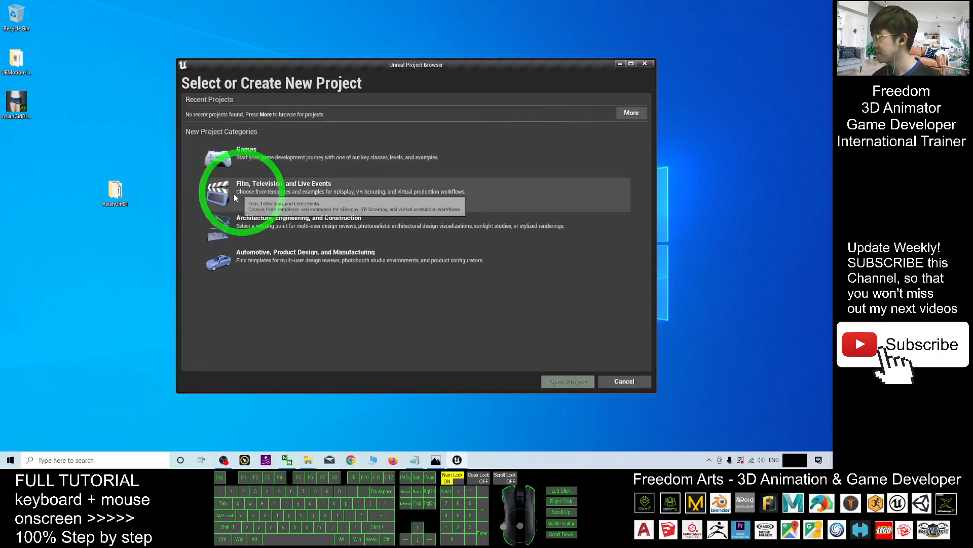
Choose the Games category and the Third Person template for the new project, and continue to the project settings
{"action": "double_click", "coordinate": [263, 160]}
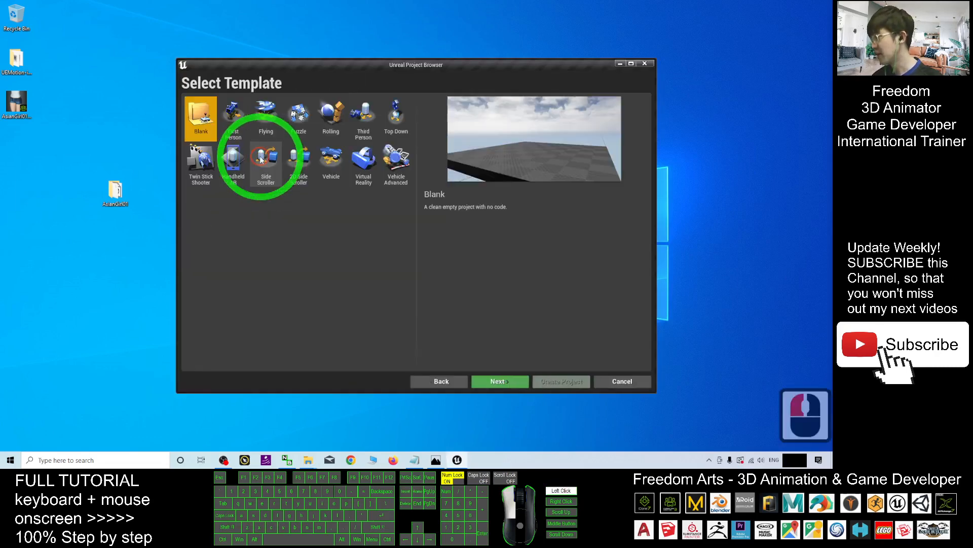
{"action": "left_click", "coordinate": [372, 122]}
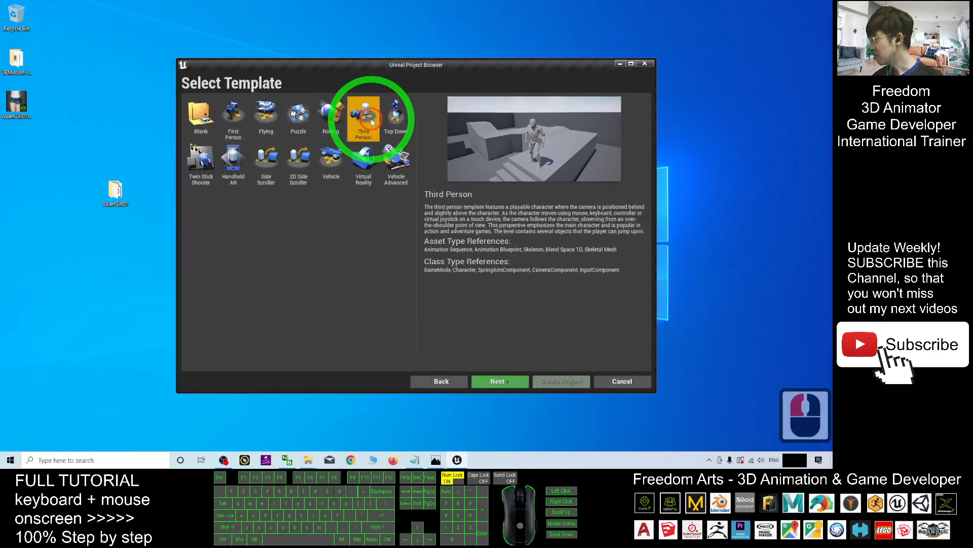
{"action": "left_click", "coordinate": [492, 381]}
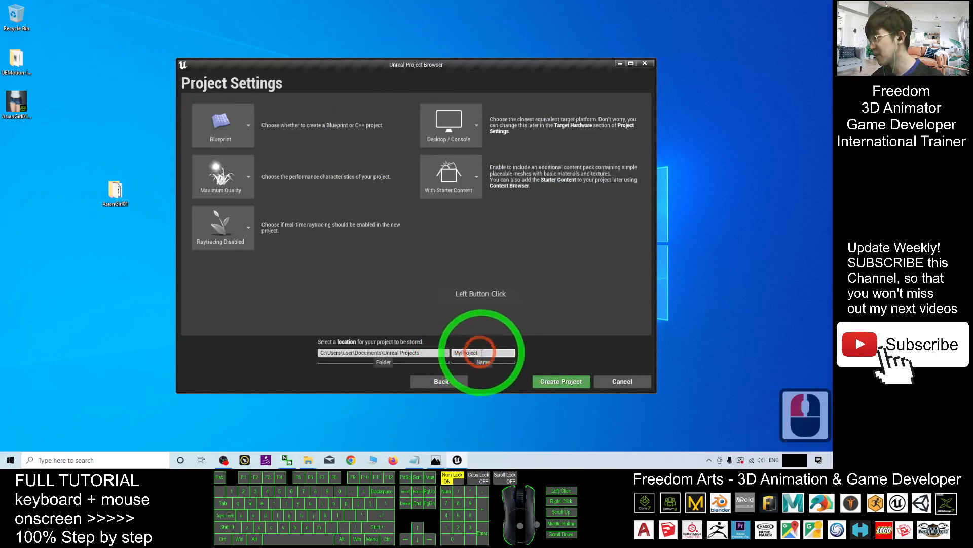
Name the project MyProjectUE401 and create it with the default Blueprint, Maximum Quality and With Starter Content settings
{"action": "left_click", "coordinate": [508, 352]}
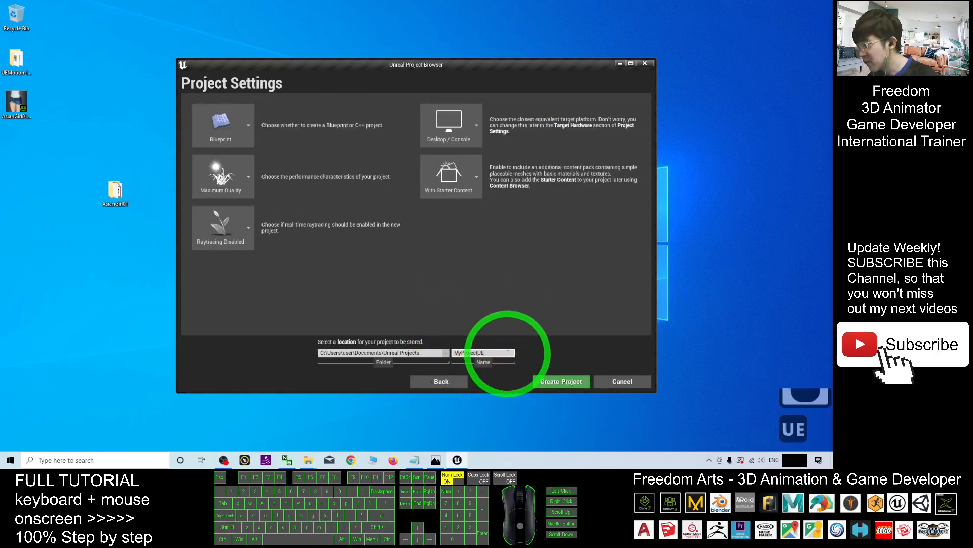
{"action": "type", "text": "UE5"}
{"action": "key", "text": "BackSpace"}
{"action": "type", "text": "4"}
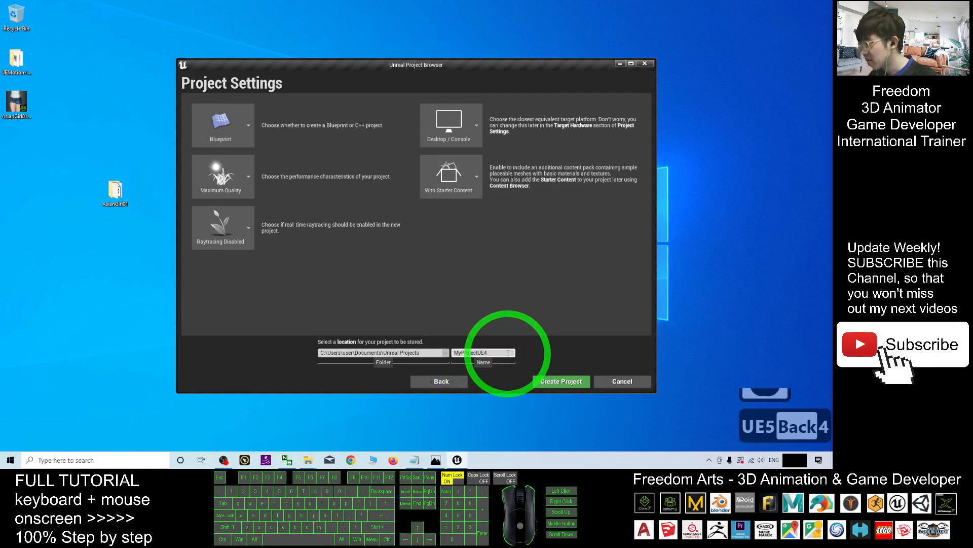
{"action": "type", "text": "01"}
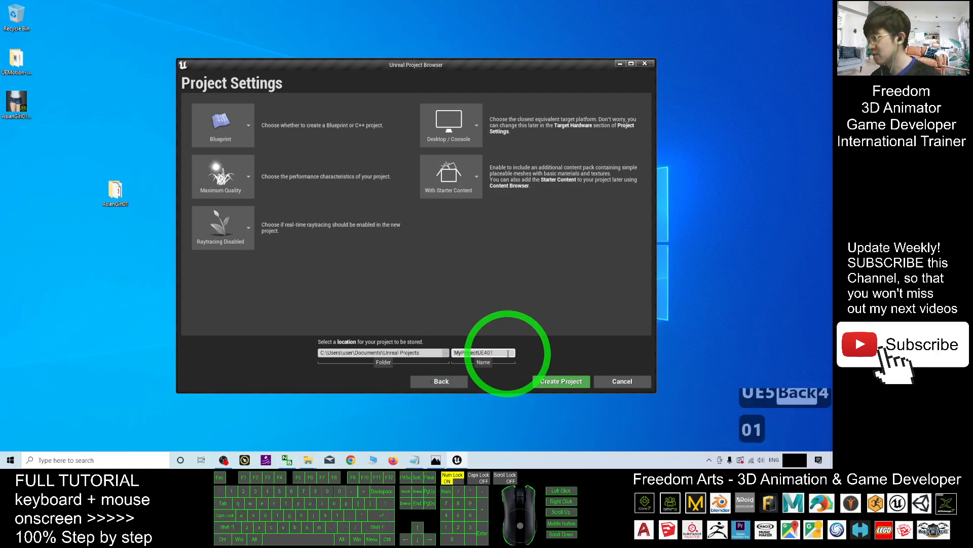
{"action": "left_click", "coordinate": [561, 381]}
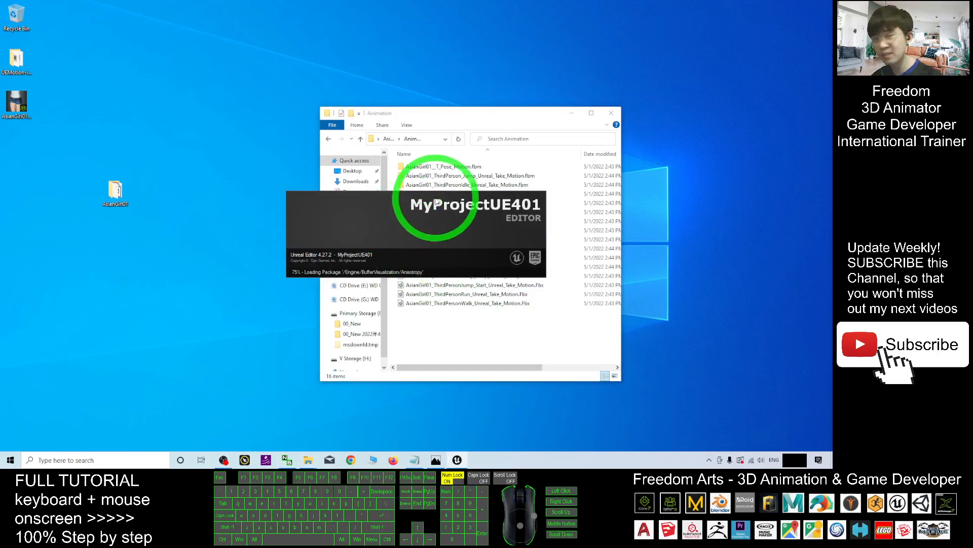
Check in File Explorer where MyProjectUE401 is stored in the Unreal Projects folder under Documents, and minimize the window
{"action": "right_click", "coordinate": [307, 461]}
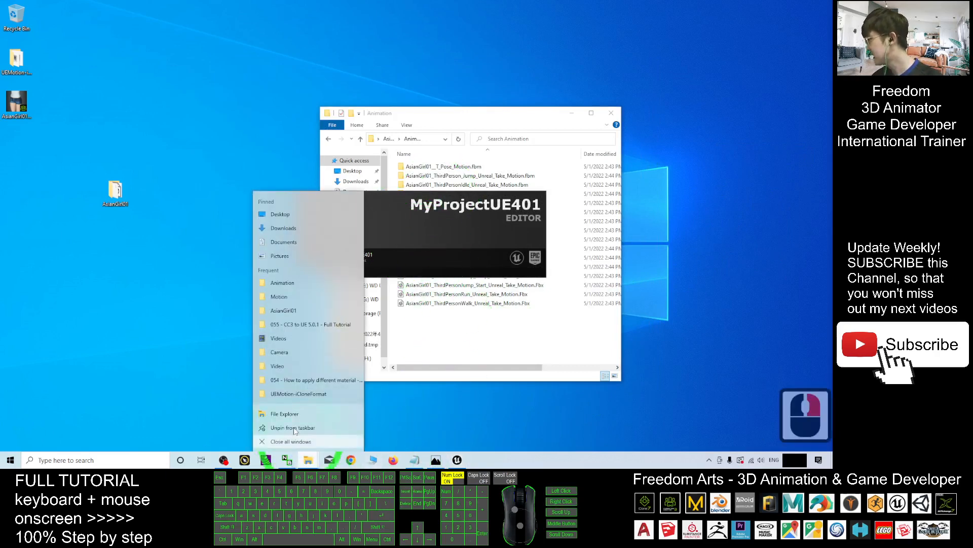
{"action": "left_click", "coordinate": [287, 244]}
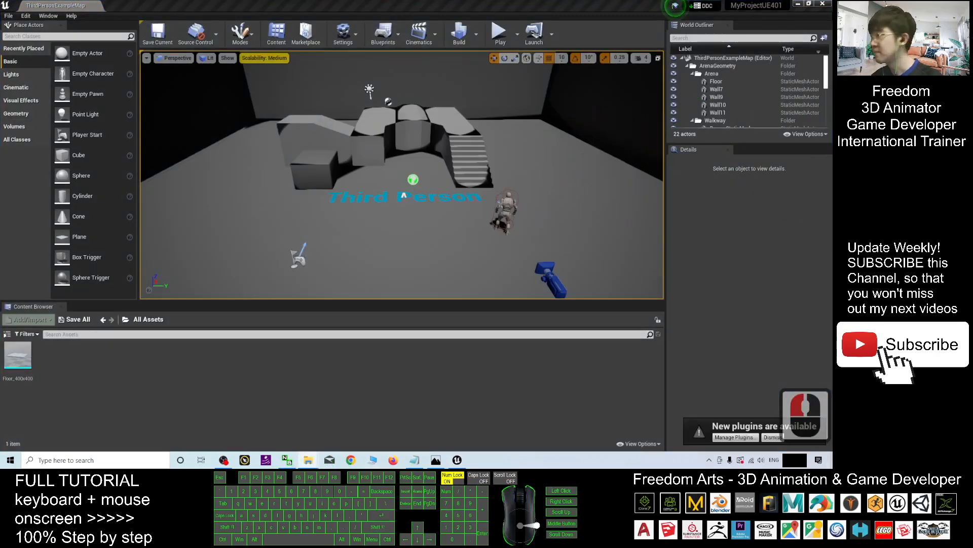
{"action": "left_click", "coordinate": [315, 460]}
{"action": "left_click", "coordinate": [432, 170]}
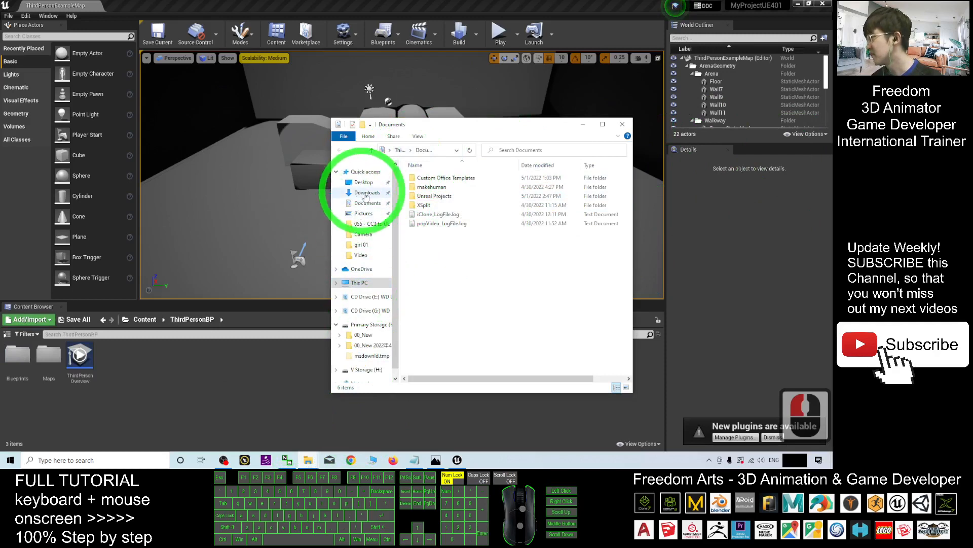
{"action": "double_click", "coordinate": [435, 197]}
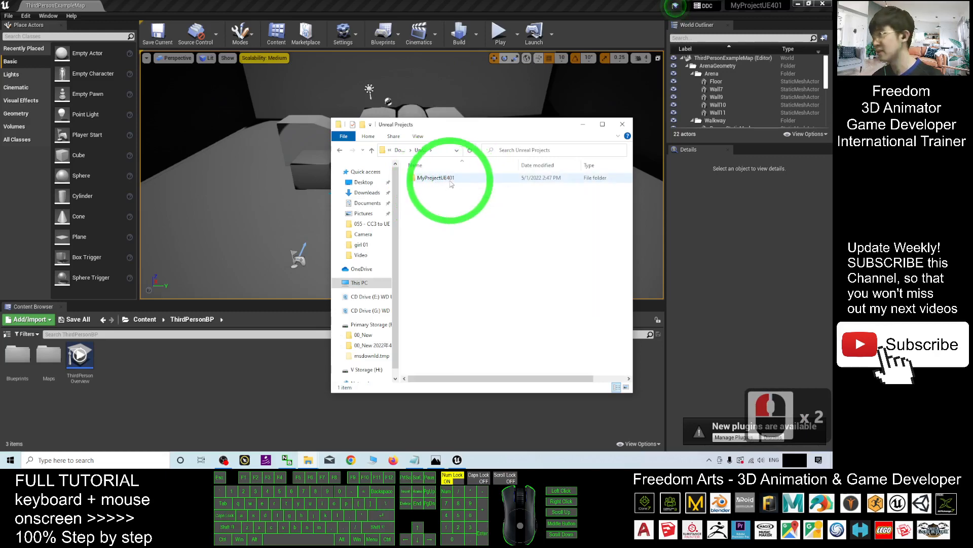
{"action": "left_click", "coordinate": [583, 125]}
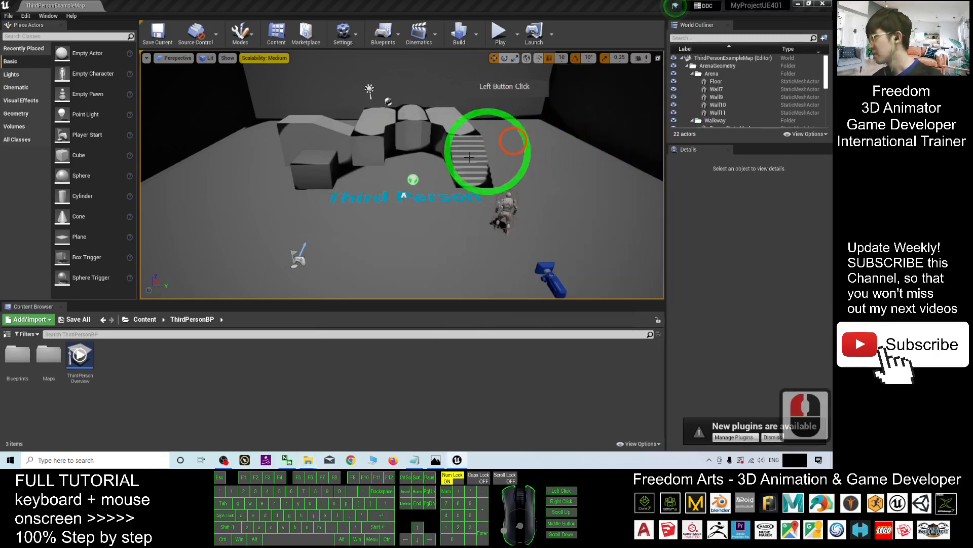
Examine the ThirdPersonExampleMap level in the viewport, from the ramps and stairs to the mannequin character
{"action": "scroll", "coordinate": [441, 208], "scroll_direction": "down", "scroll_amount": 4}
{"action": "scroll", "coordinate": [409, 201], "scroll_direction": "up", "scroll_amount": 5}
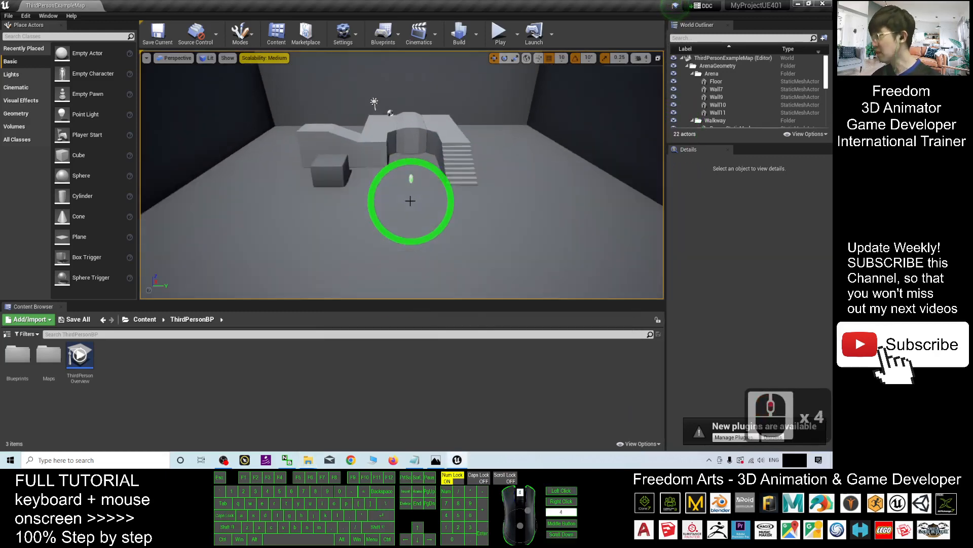
{"action": "key", "text": "a"}
{"action": "key", "text": "w"}
{"action": "key", "text": "d"}
{"action": "key", "text": "w"}
{"action": "key", "text": "a"}
{"action": "key", "text": "w"}
{"action": "right_click_drag", "start_coordinate": [408, 222], "coordinate": [152, 325]}
Create a folder named AsianGirl01 in the project's Content folder and shrink the editor window to expose the desktop
{"action": "left_click", "coordinate": [147, 319]}
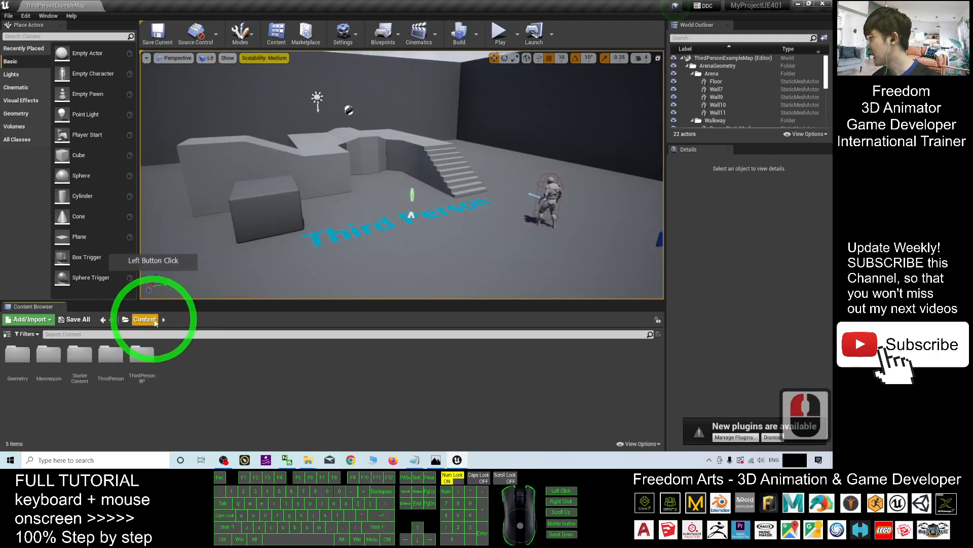
{"action": "right_click", "coordinate": [211, 410]}
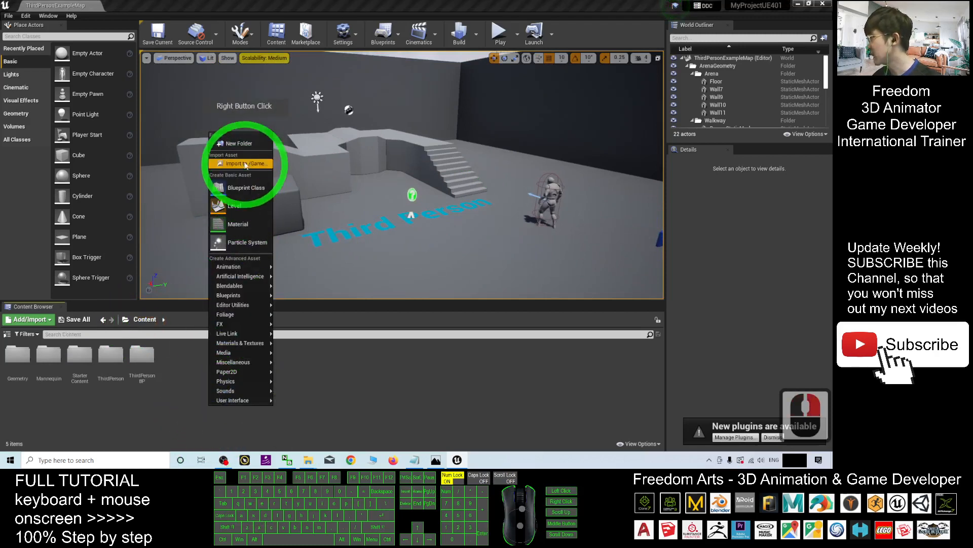
{"action": "left_click", "coordinate": [243, 143]}
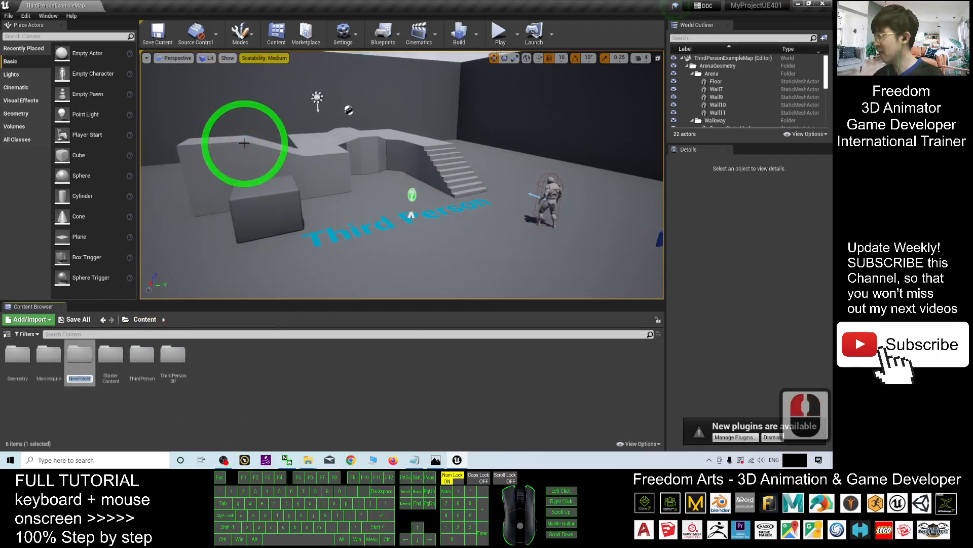
{"action": "type", "text": "AsianGirl01"}
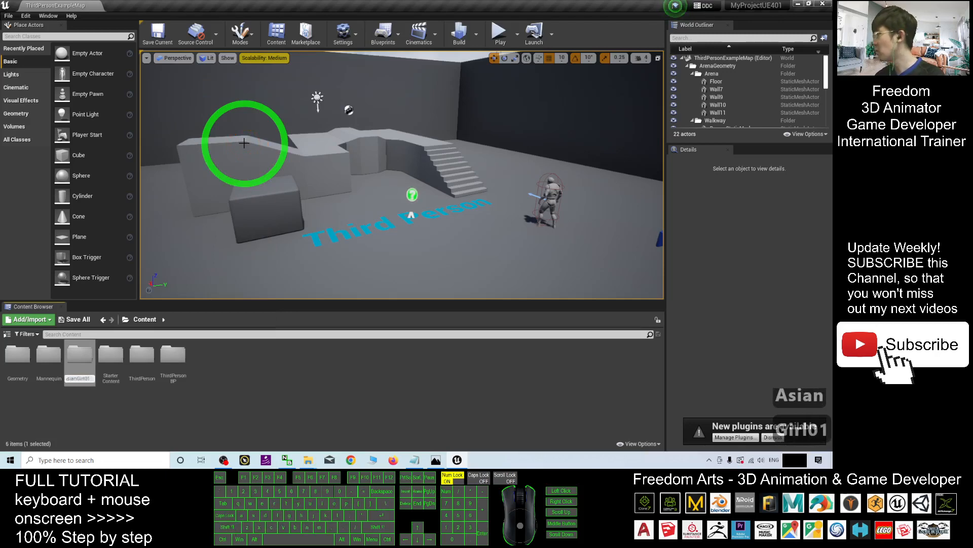
{"action": "key", "text": "Return"}
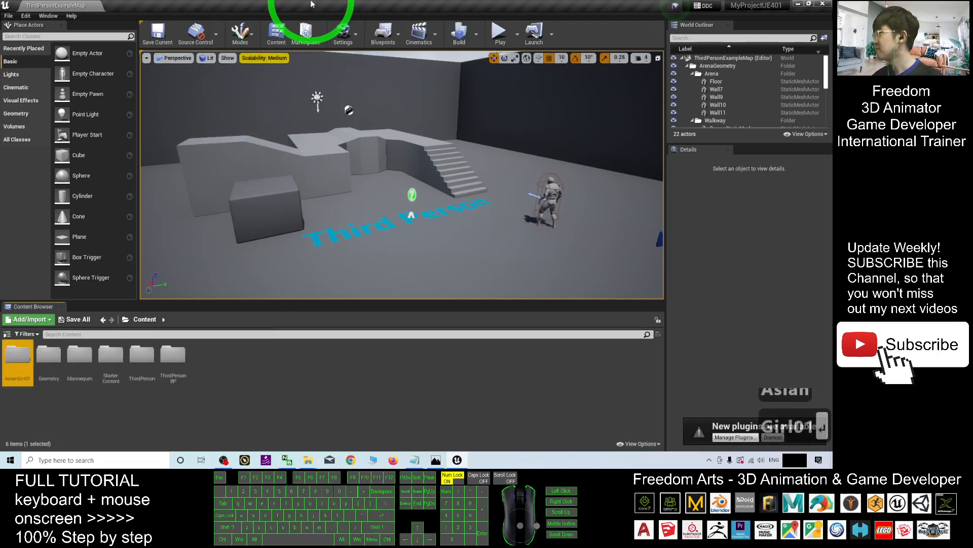
{"action": "left_click_drag", "start_coordinate": [311, 3], "coordinate": [540, 41]}
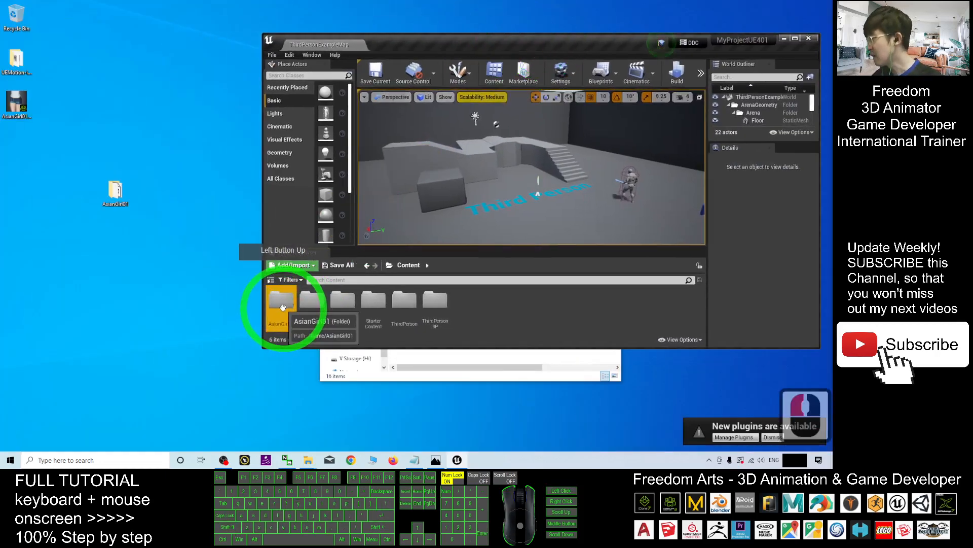